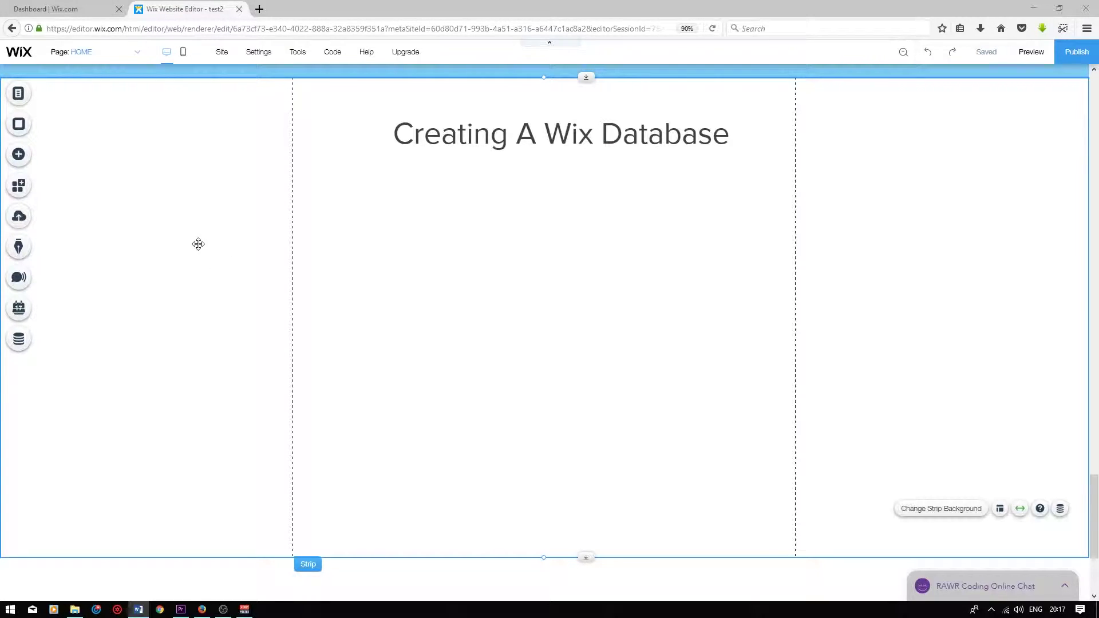
# Paste the Survey collection table screenshot below the 'Creating A Wix Database' heading
pyautogui.hotkey('ctrl', 'v')
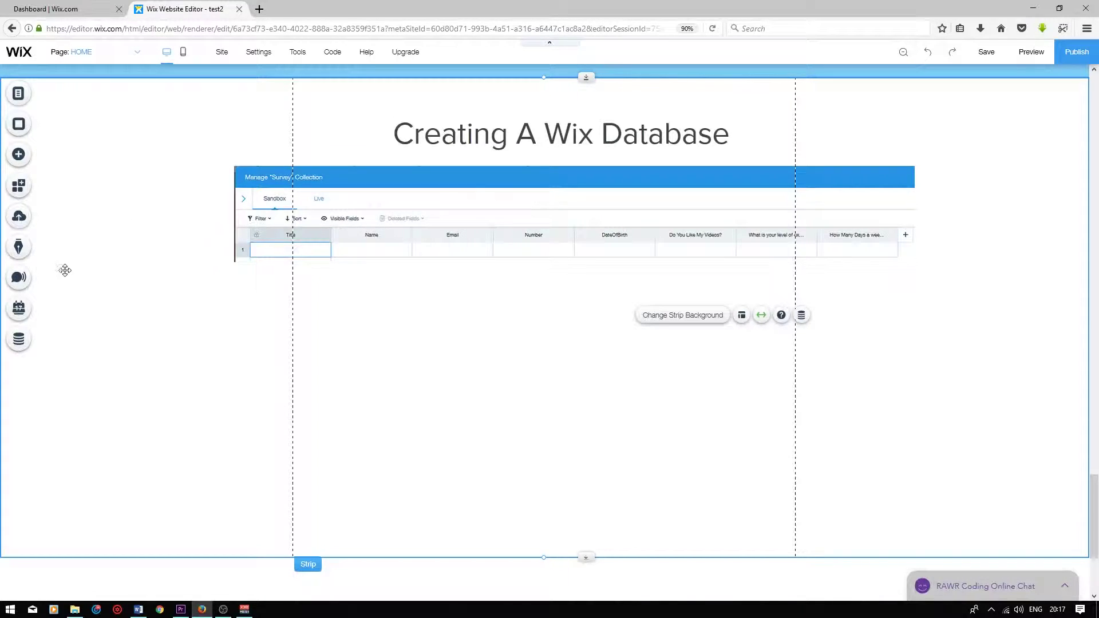
# Add a Form Dataset element to the page from the Database panel's data elements
pyautogui.click(19, 340)
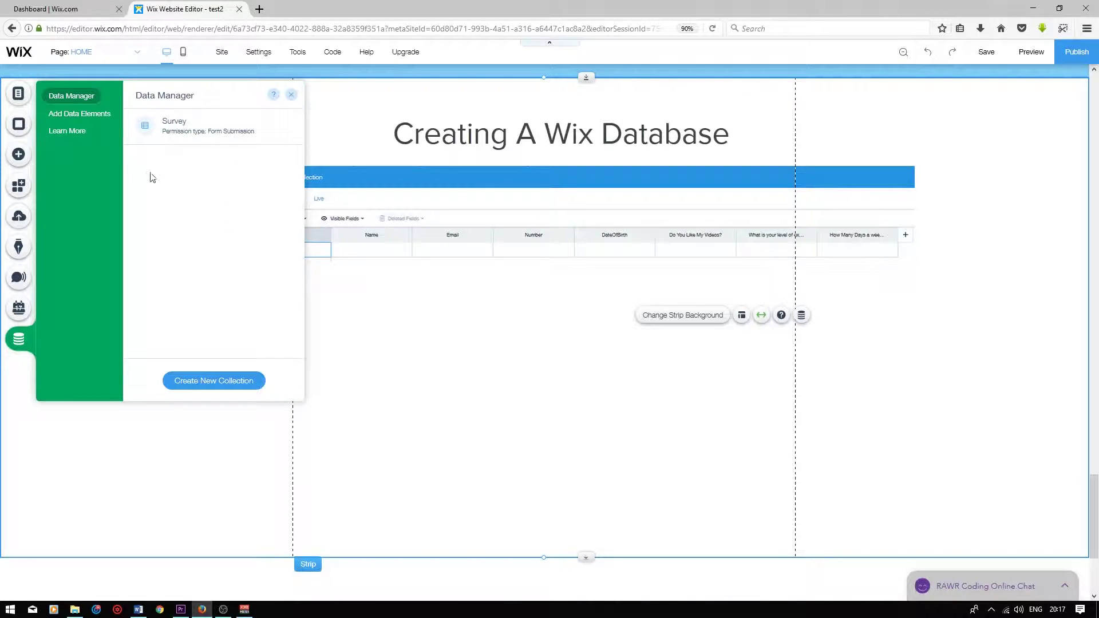
pyautogui.click(86, 117)
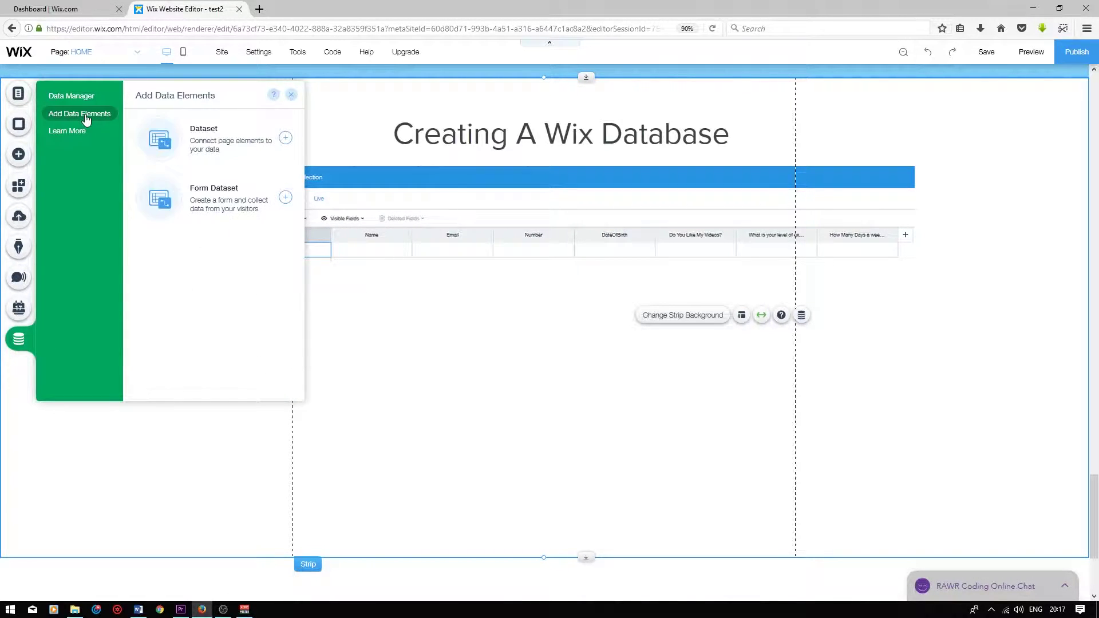
pyautogui.click(202, 211)
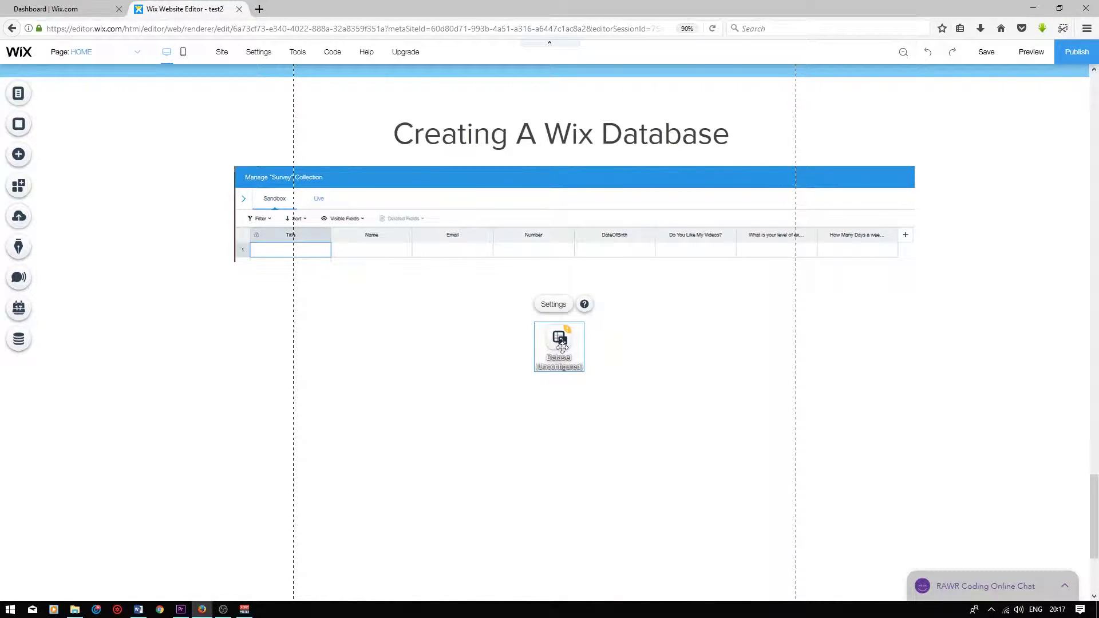
# Move the dataset beside the title and connect it to the Survey collection as 'Survey dataset'
pyautogui.moveTo(563, 346); pyautogui.dragTo(334, 132)
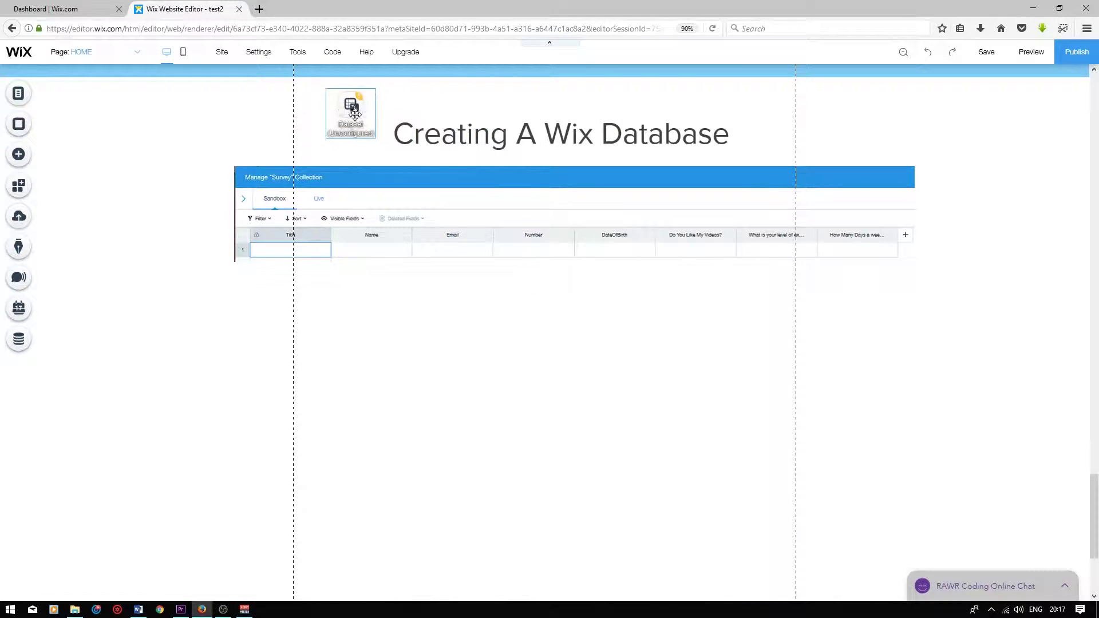
pyautogui.click(331, 92)
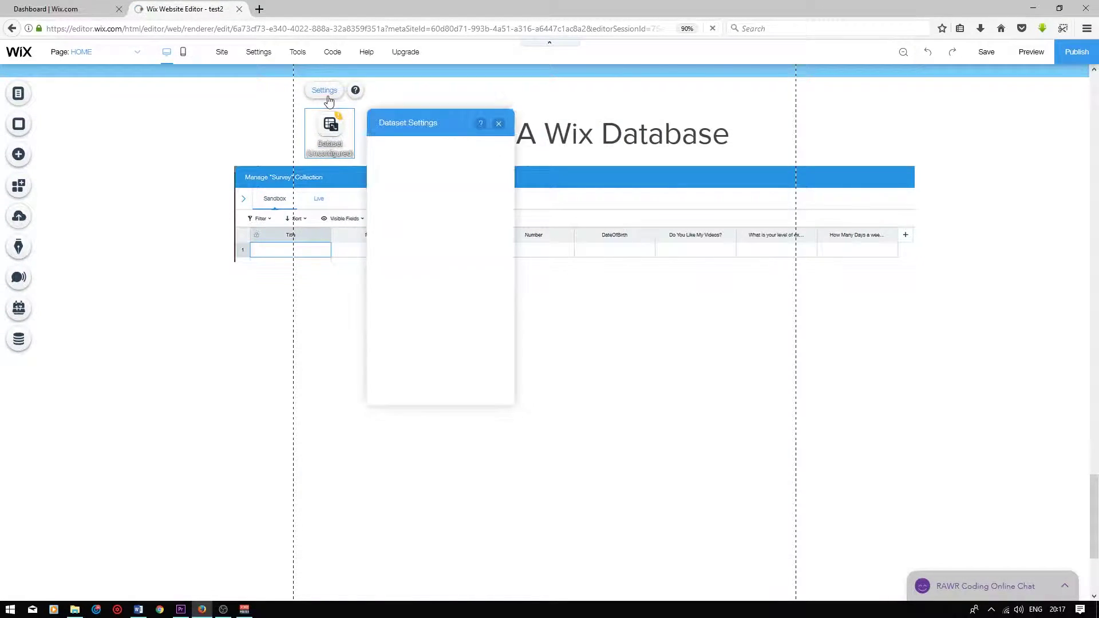
pyautogui.click(494, 165)
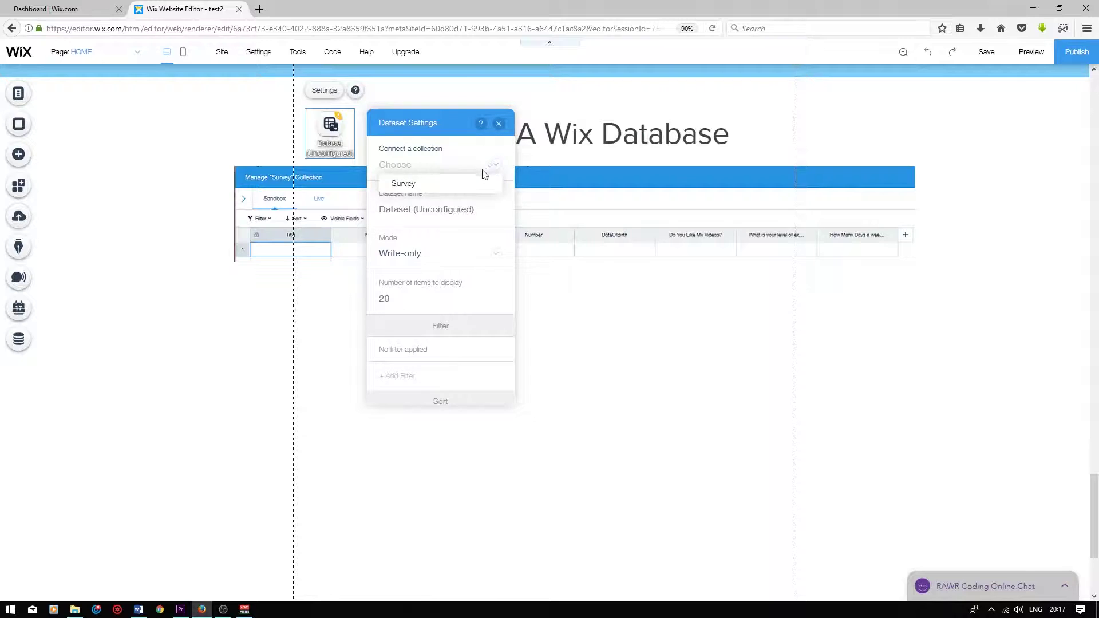
pyautogui.click(404, 183)
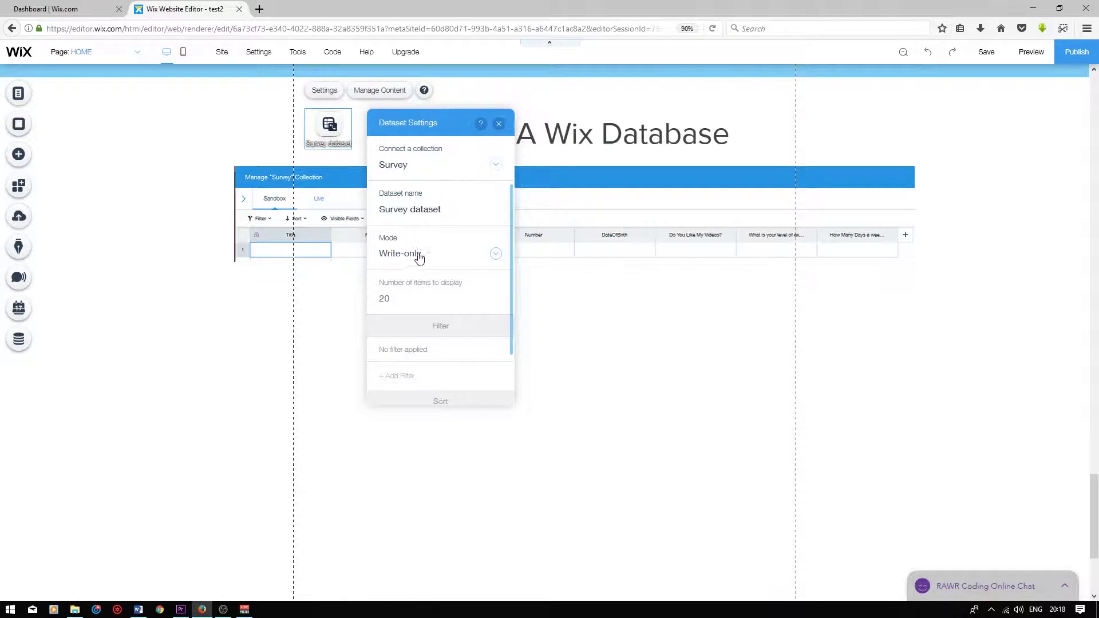
pyautogui.press('Escape')
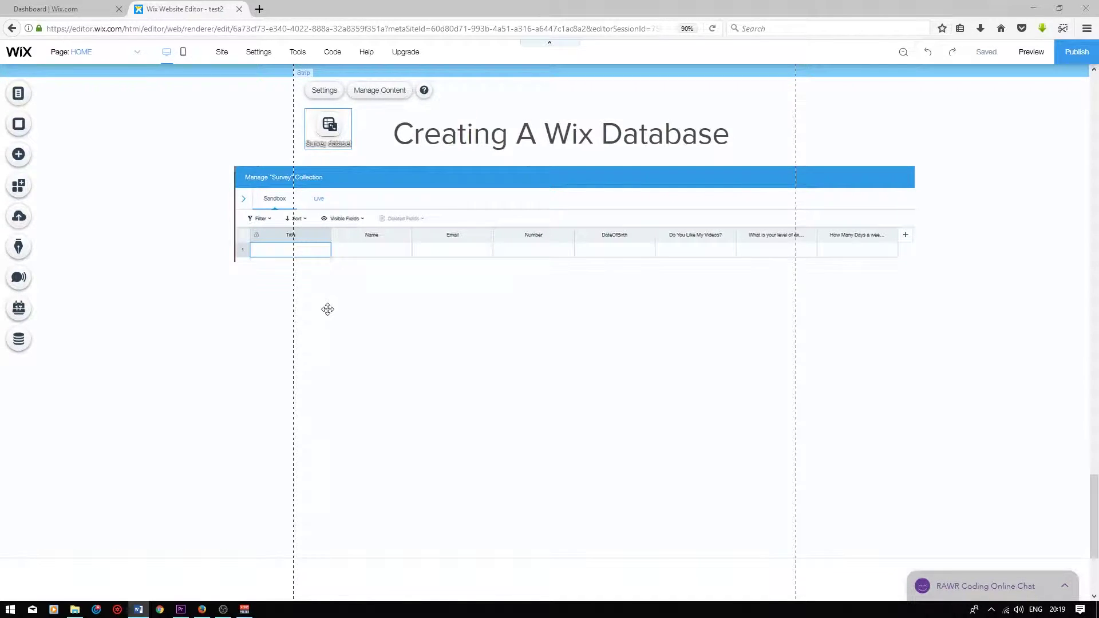
pyautogui.click(373, 255)
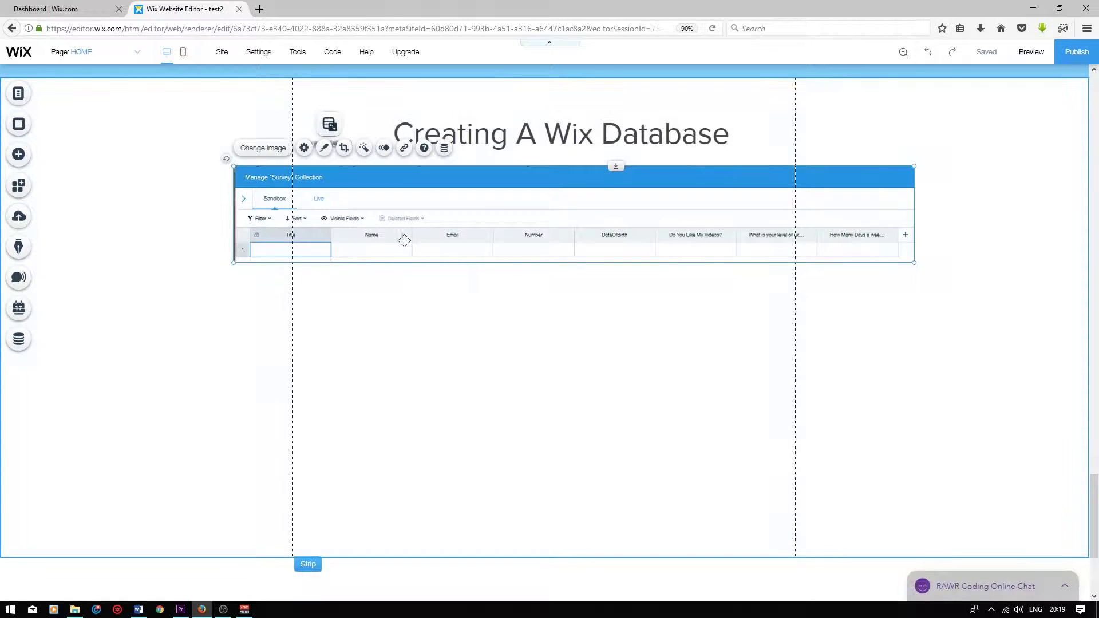
# Drag a User Input text field below the collection picture and set its placeholder to 'Name'
pyautogui.click(23, 160)
pyautogui.moveTo(67, 358)
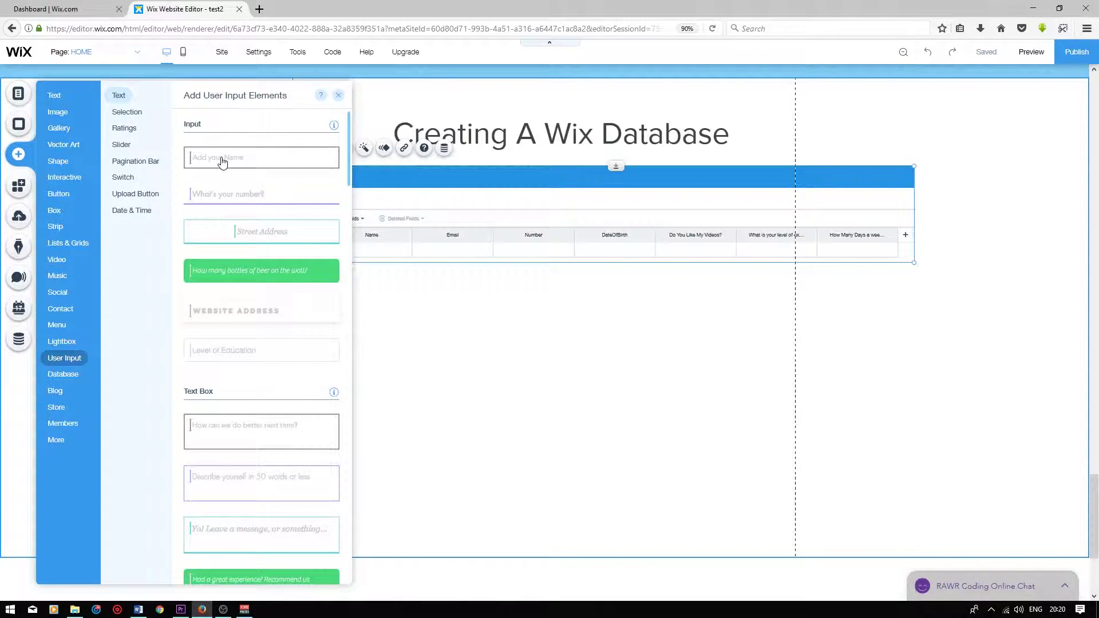
pyautogui.moveTo(222, 162); pyautogui.dragTo(506, 338)
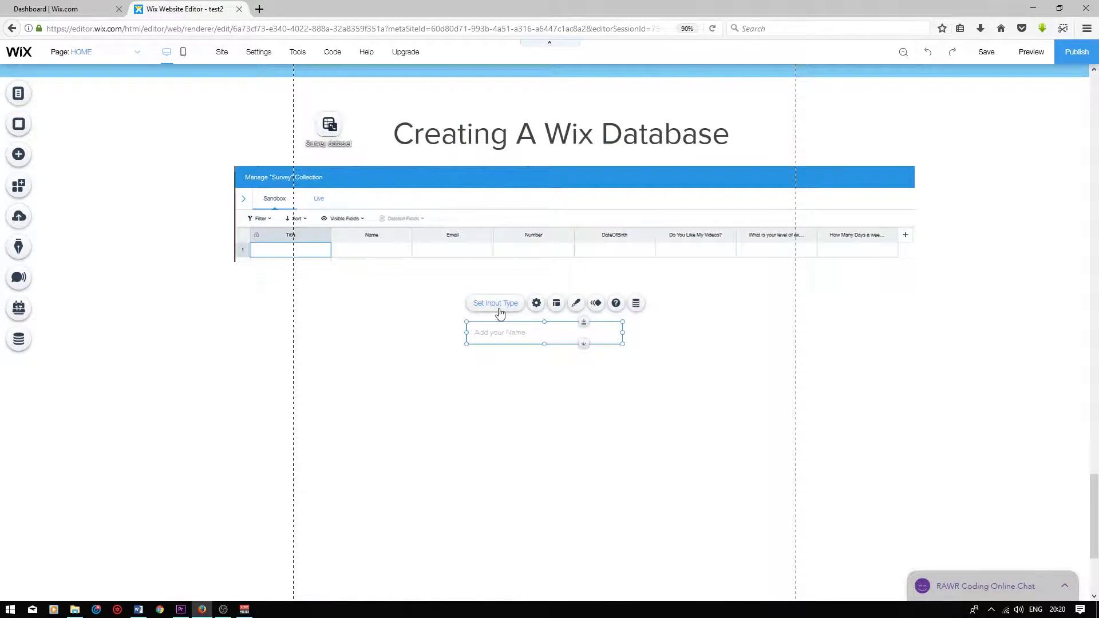
pyautogui.click(504, 311)
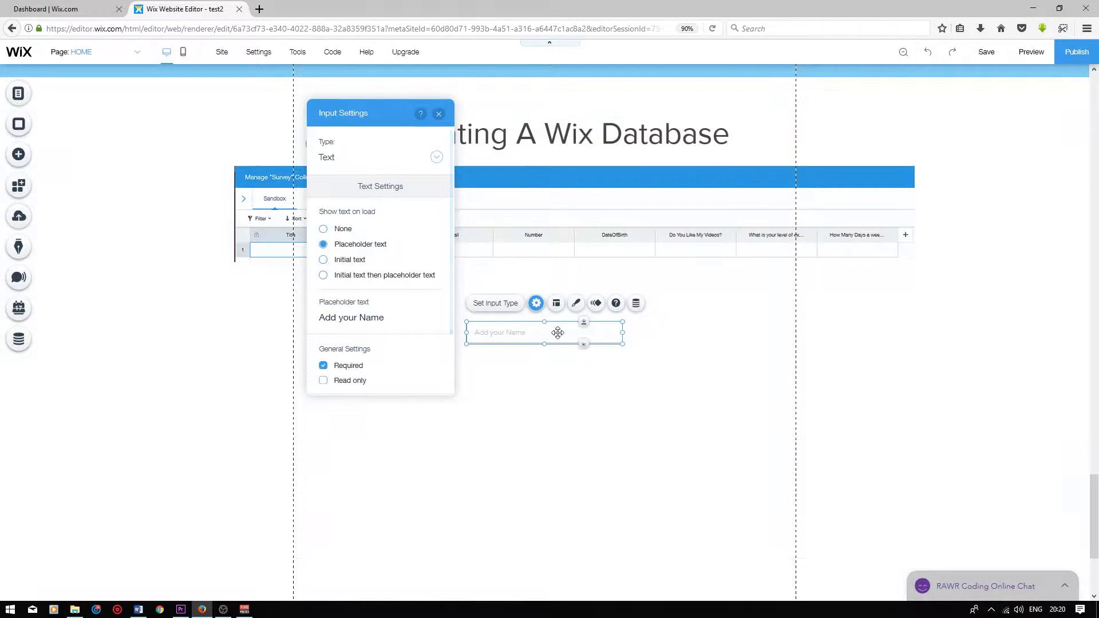
pyautogui.click(334, 317)
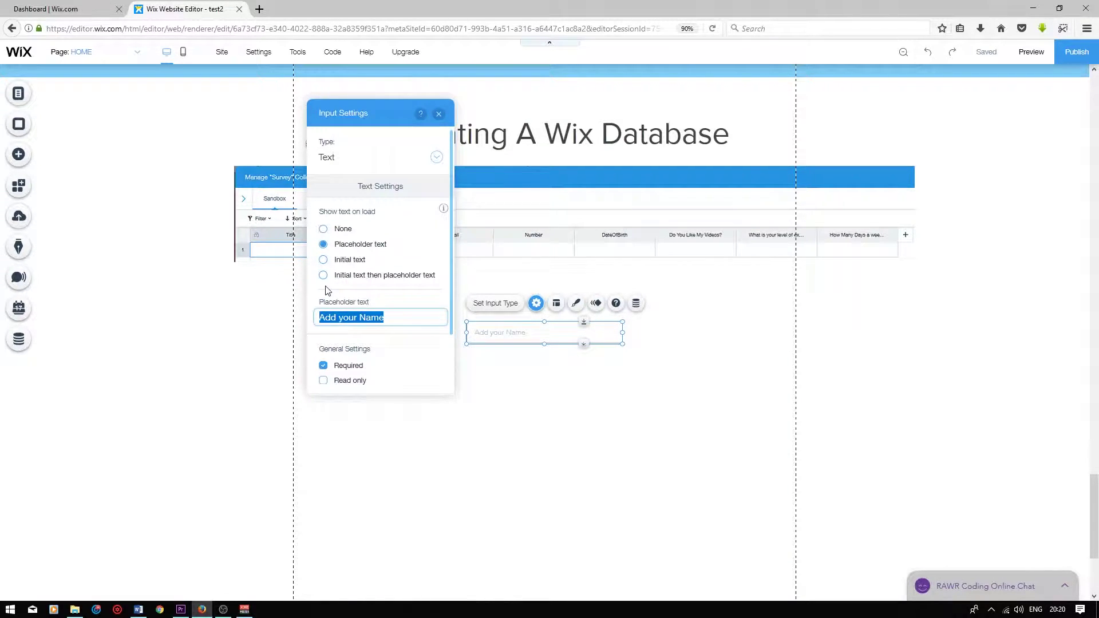
pyautogui.write('Name')
pyautogui.click(483, 322)
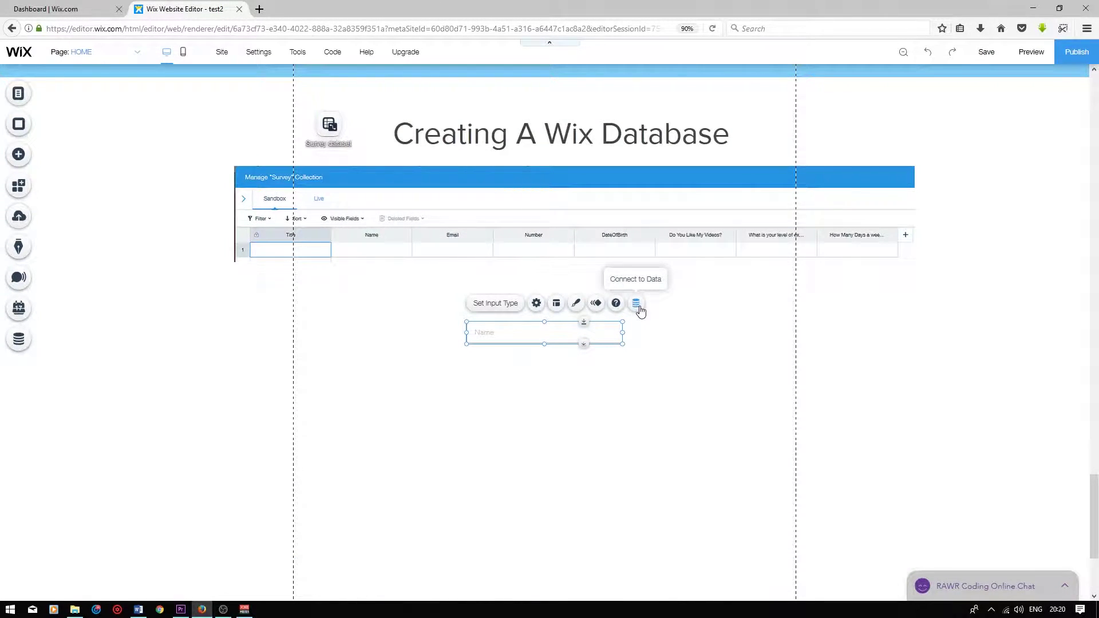
# Connect the Name input to Survey dataset, linking its value to the Name (Text) field
pyautogui.click(637, 305)
pyautogui.click(699, 380)
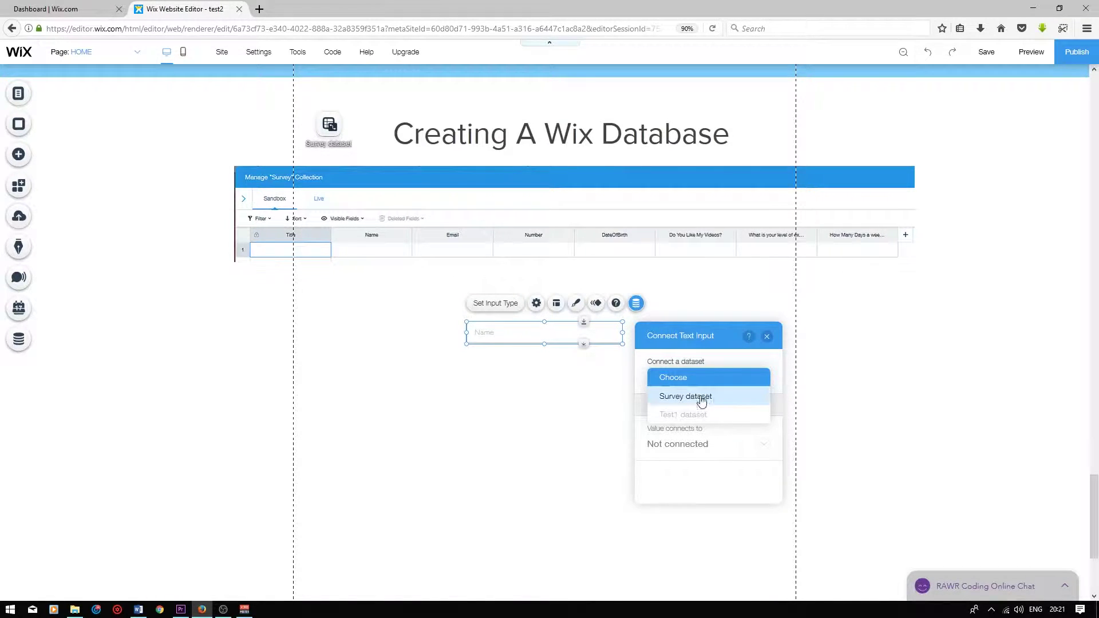
pyautogui.click(703, 404)
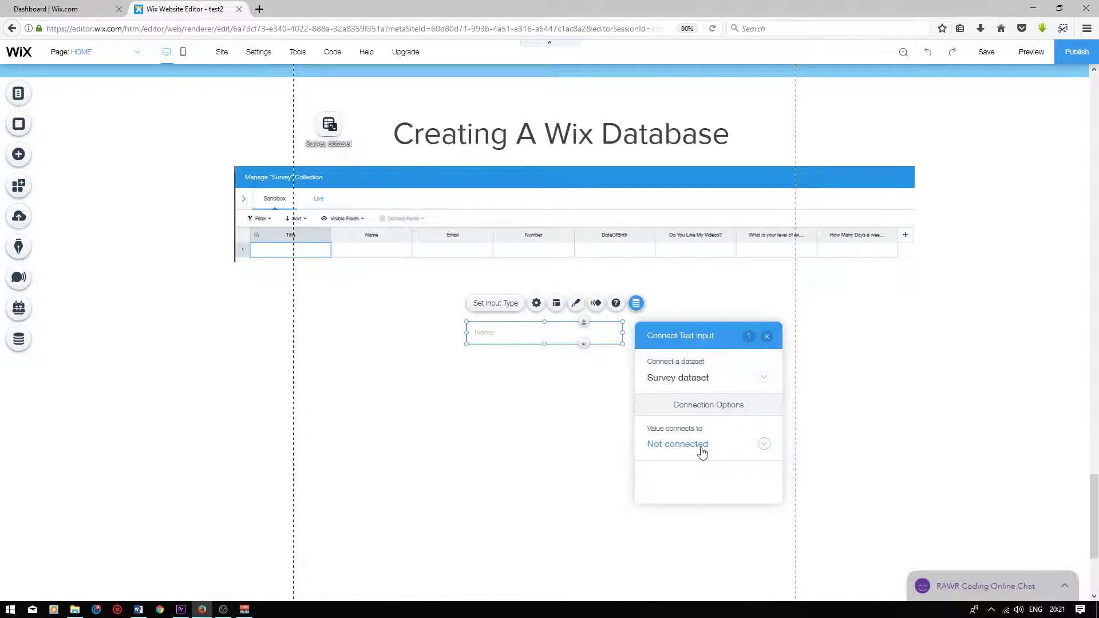
pyautogui.click(703, 447)
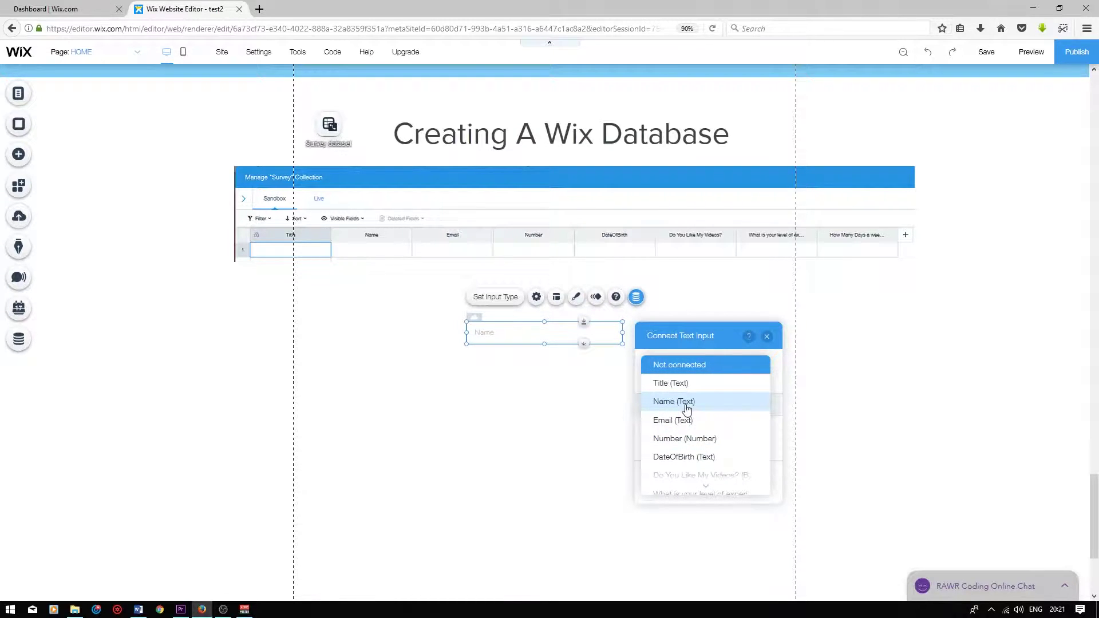
pyautogui.click(686, 408)
pyautogui.click(463, 238)
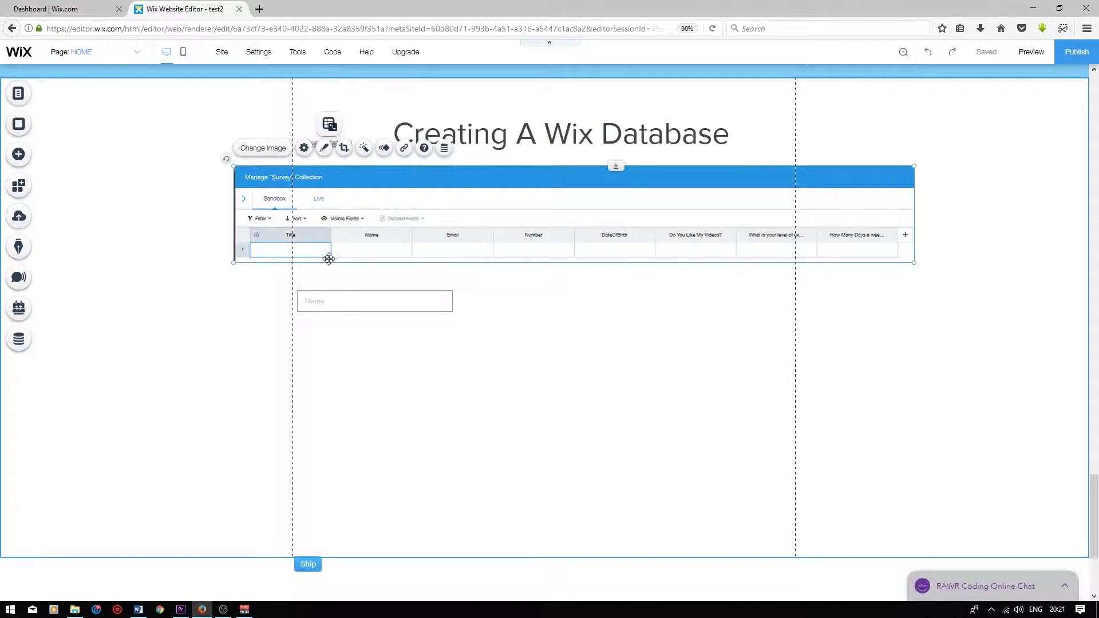
pyautogui.click(321, 343)
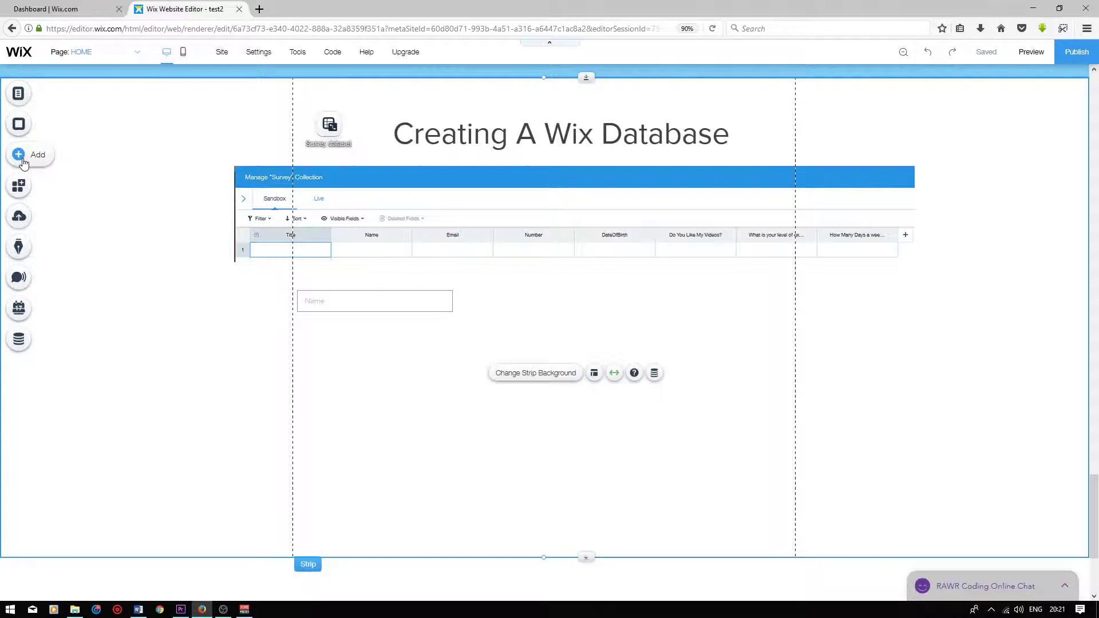
# Drag another text input below the Name field and change its placeholder to 'Email'
pyautogui.click(23, 162)
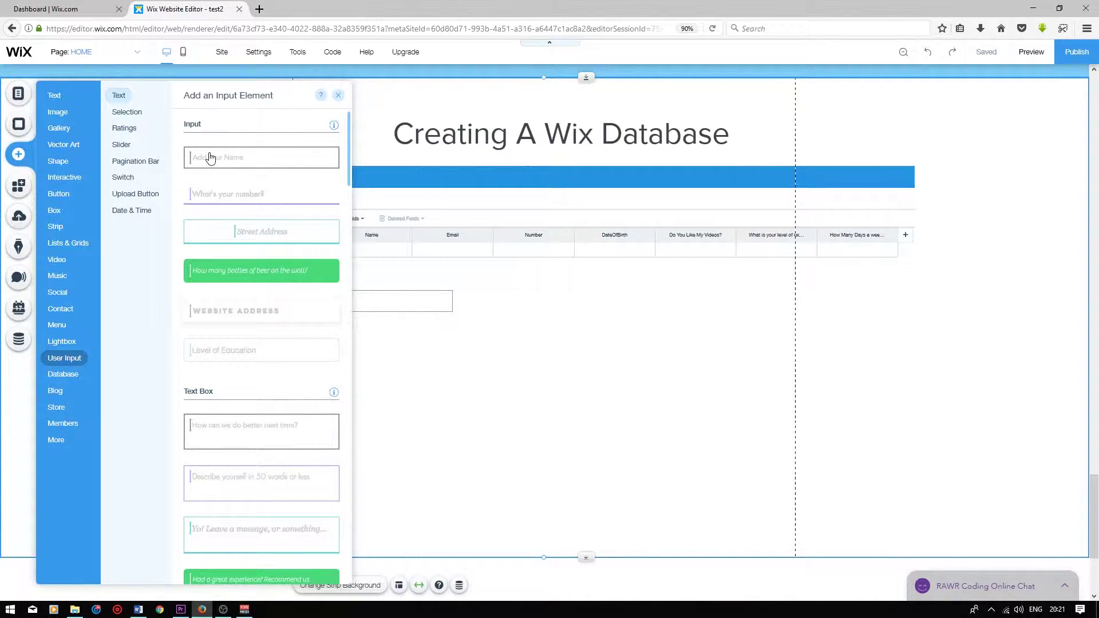
pyautogui.moveTo(336, 174); pyautogui.dragTo(435, 332)
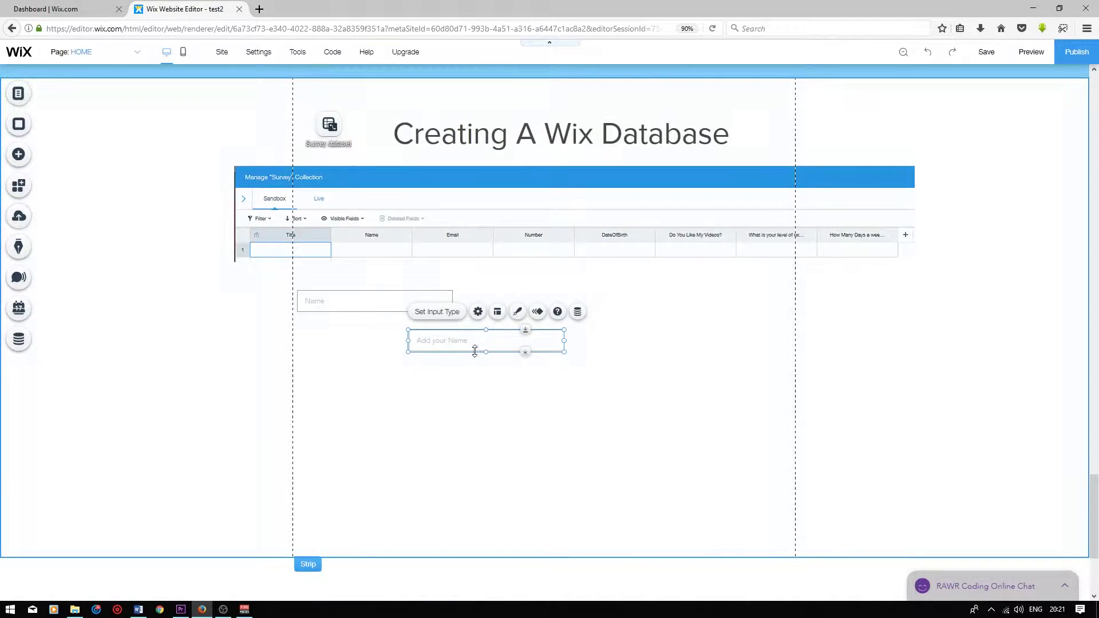
pyautogui.click(435, 313)
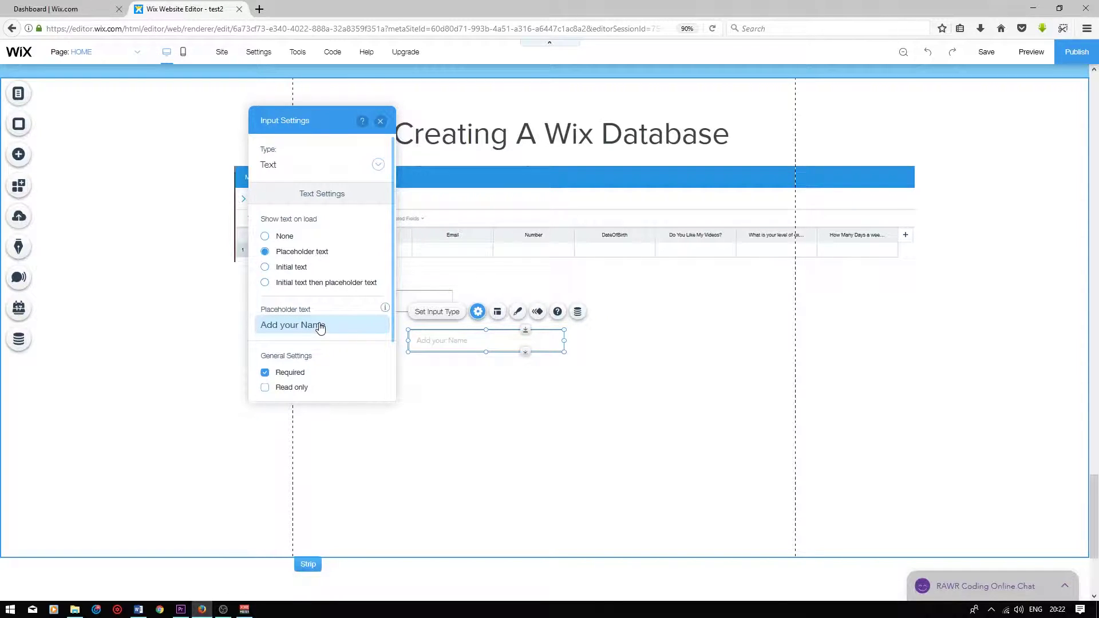
pyautogui.click(320, 326)
pyautogui.write('Email')
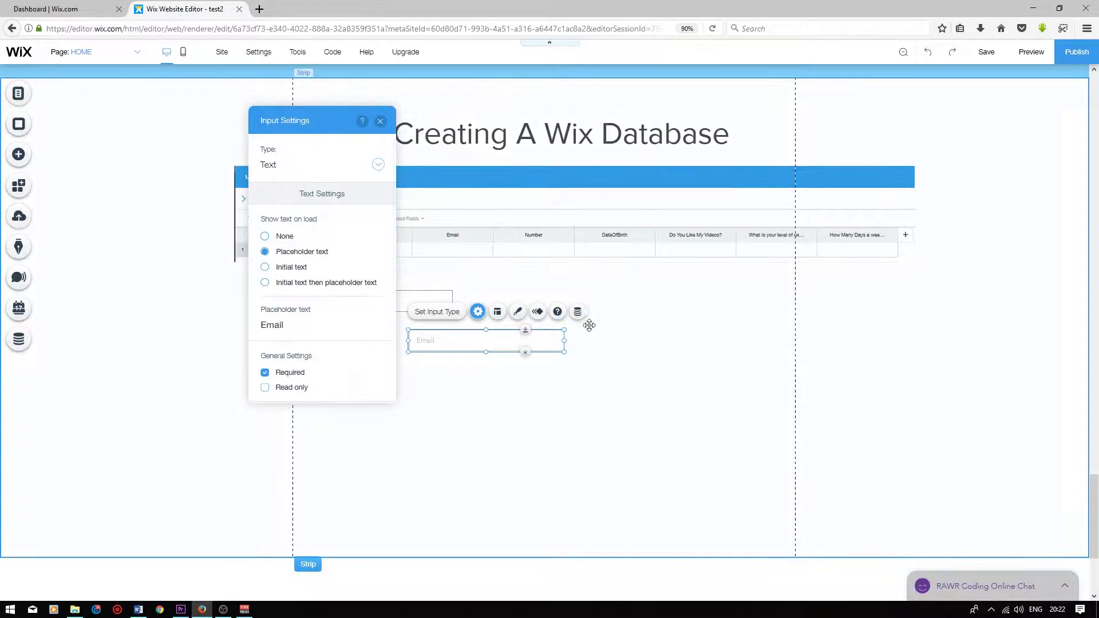
pyautogui.click(515, 387)
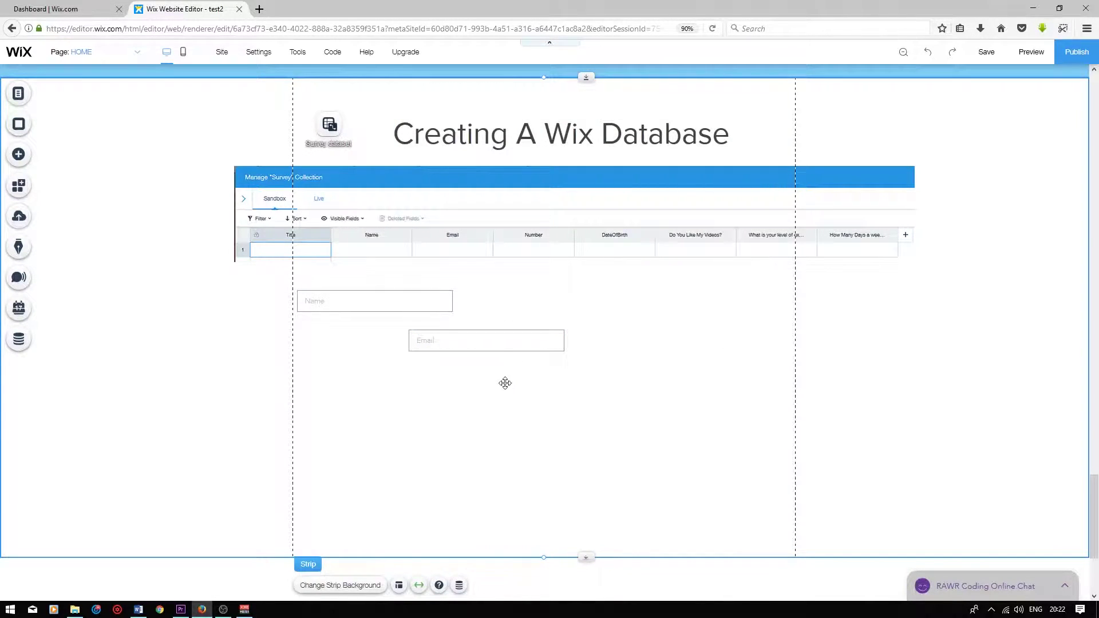
pyautogui.click(517, 345)
# Connect the Email input to Survey dataset, linking its value to the Email (Text) field
pyautogui.click(578, 312)
pyautogui.click(690, 390)
pyautogui.click(629, 424)
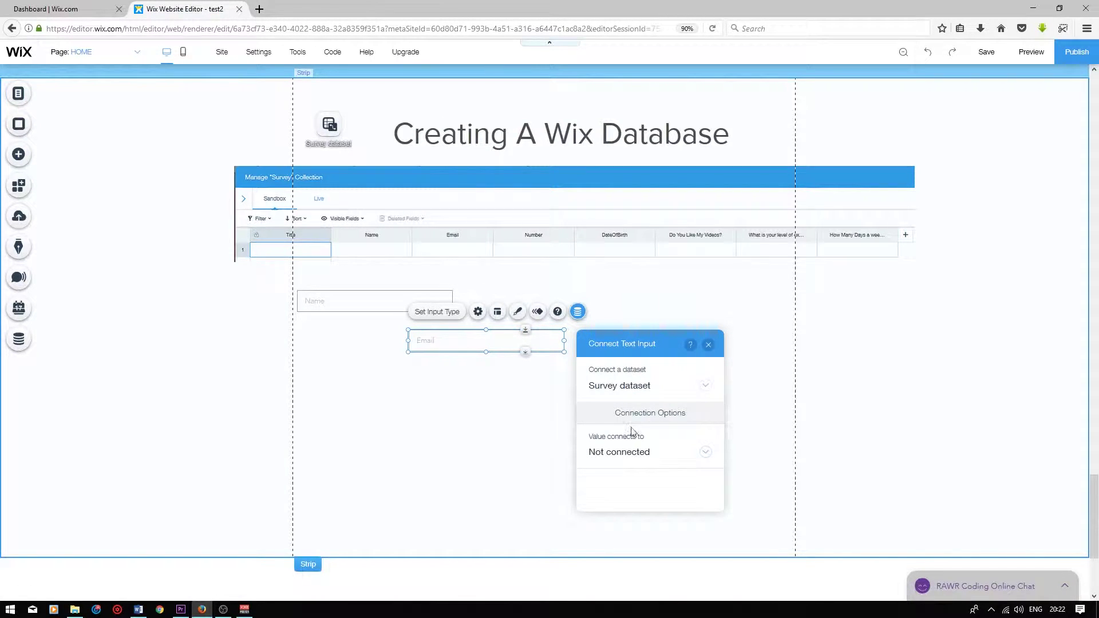
pyautogui.click(649, 456)
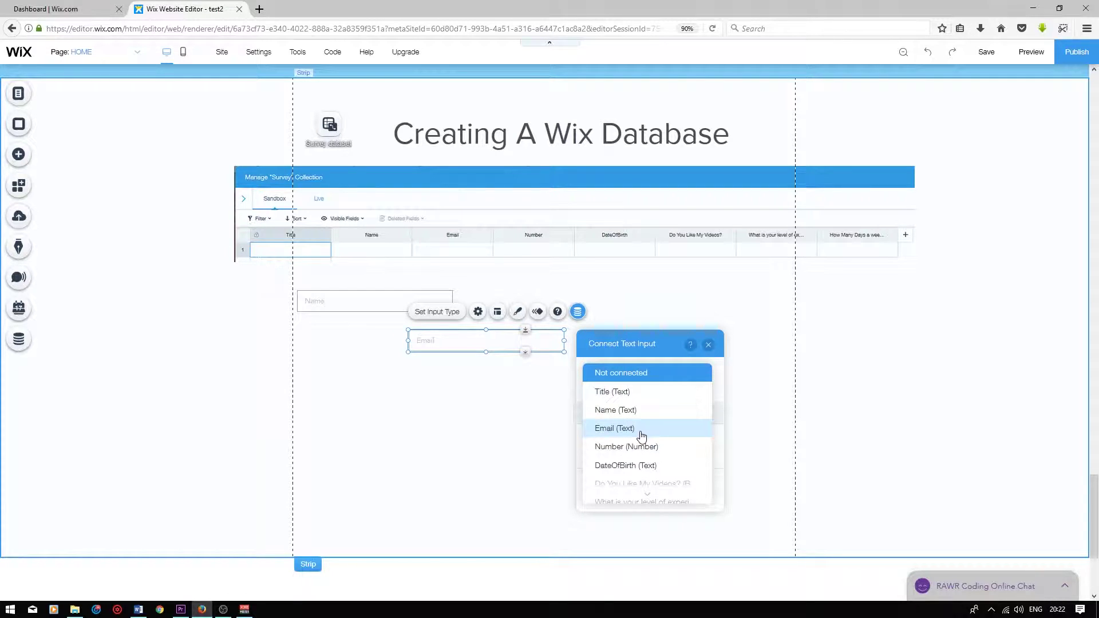
pyautogui.click(614, 429)
pyautogui.click(708, 344)
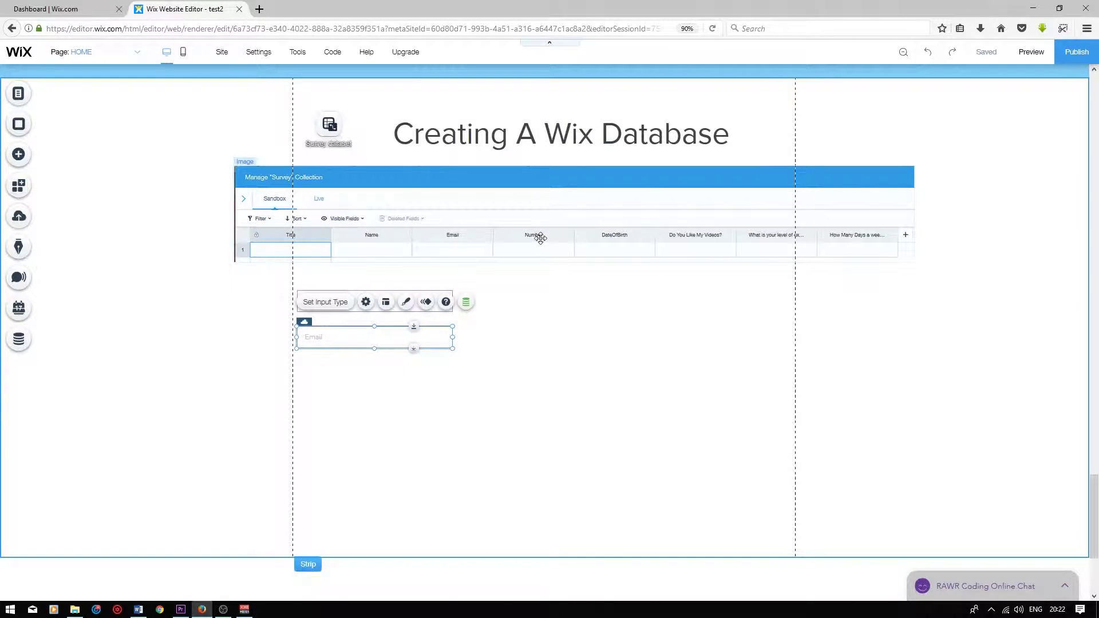
pyautogui.click(20, 159)
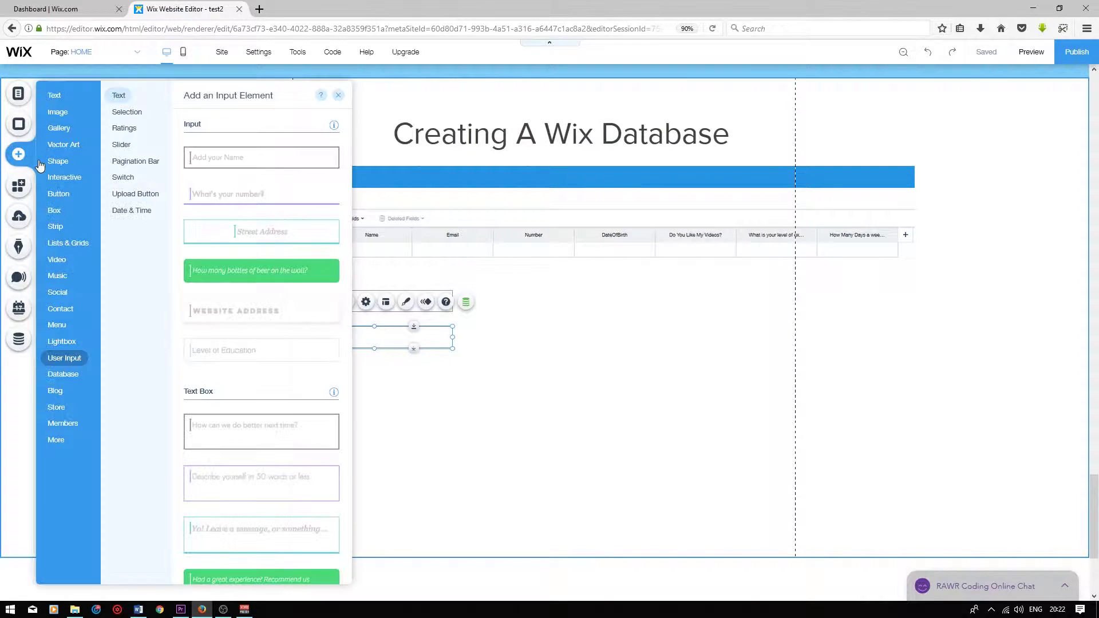
# Place a third input below Email with type Number and placeholder text 'Number'
pyautogui.moveTo(234, 167); pyautogui.dragTo(366, 372)
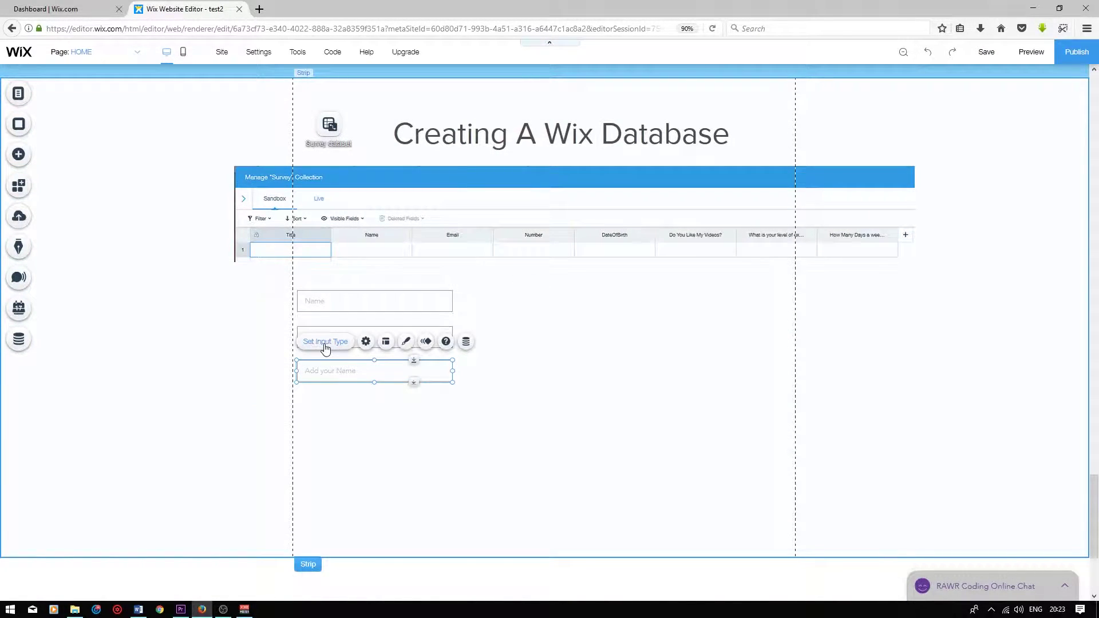
pyautogui.click(365, 341)
pyautogui.click(252, 164)
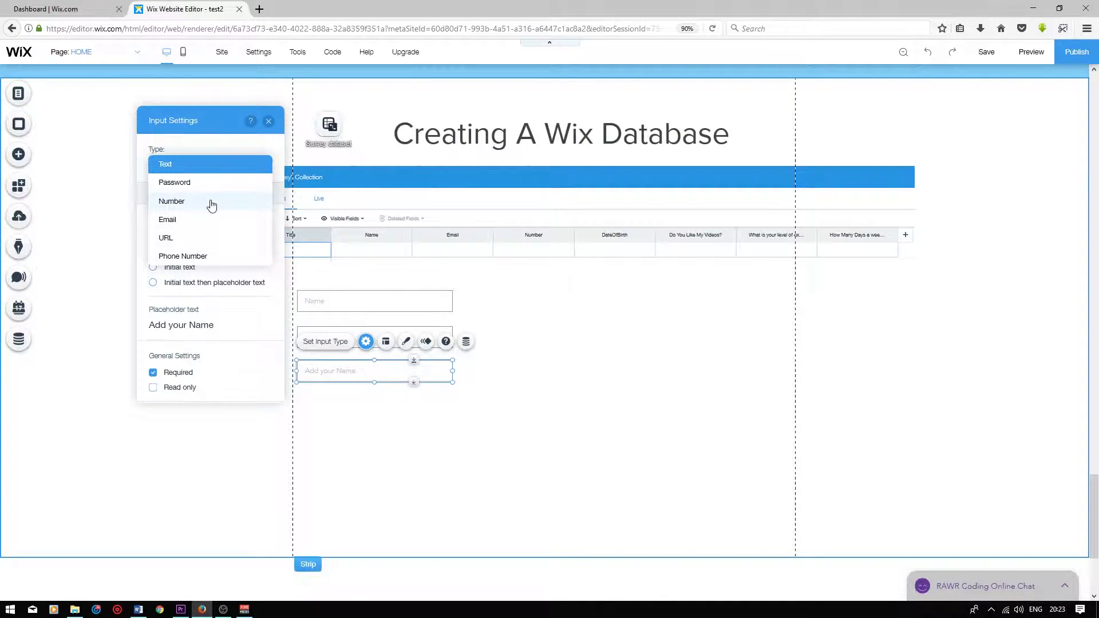
pyautogui.click(212, 202)
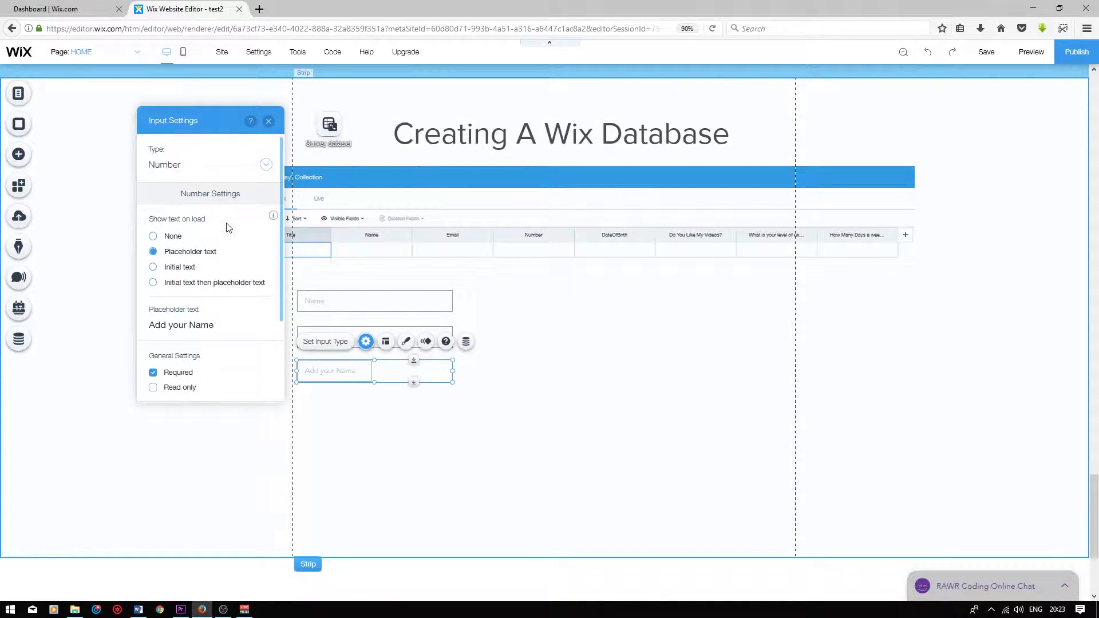
pyautogui.click(201, 322)
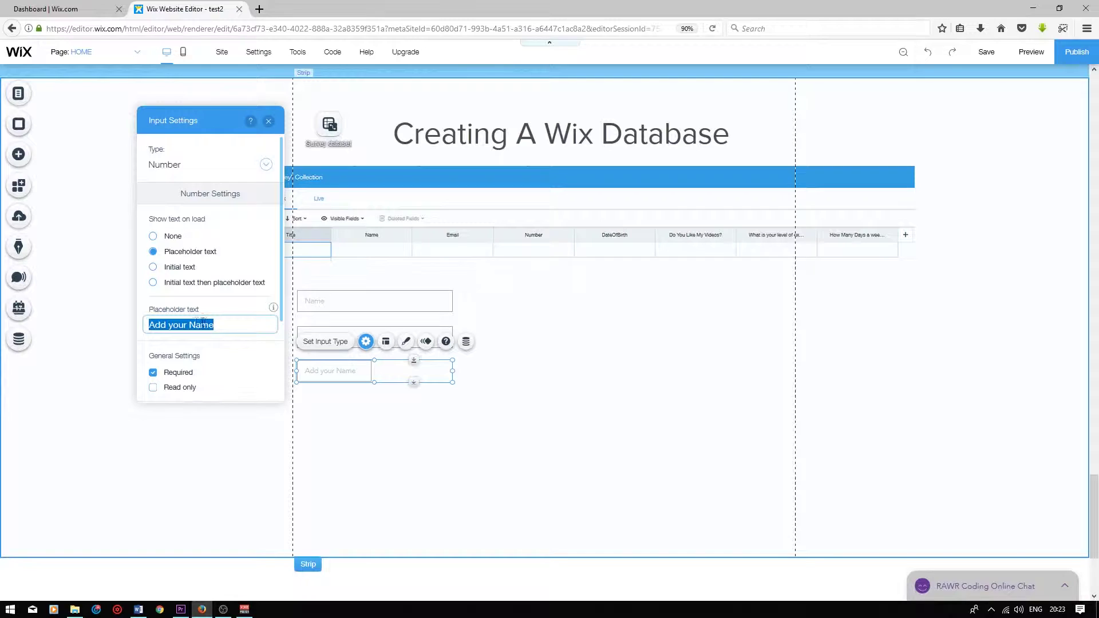
pyautogui.write('Number')
pyautogui.click(401, 401)
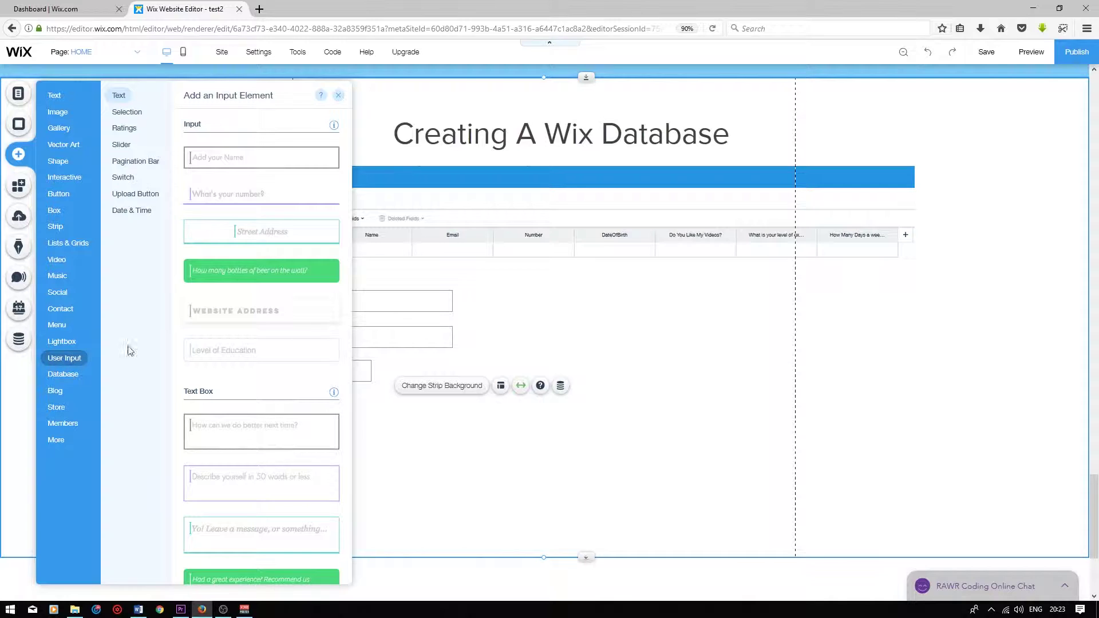
# Drag a Date Picker showing 03/13/2019 below the Number field and review its calendar settings
pyautogui.scroll(-10, 282, 343)
pyautogui.scroll(-15, 295, 330)
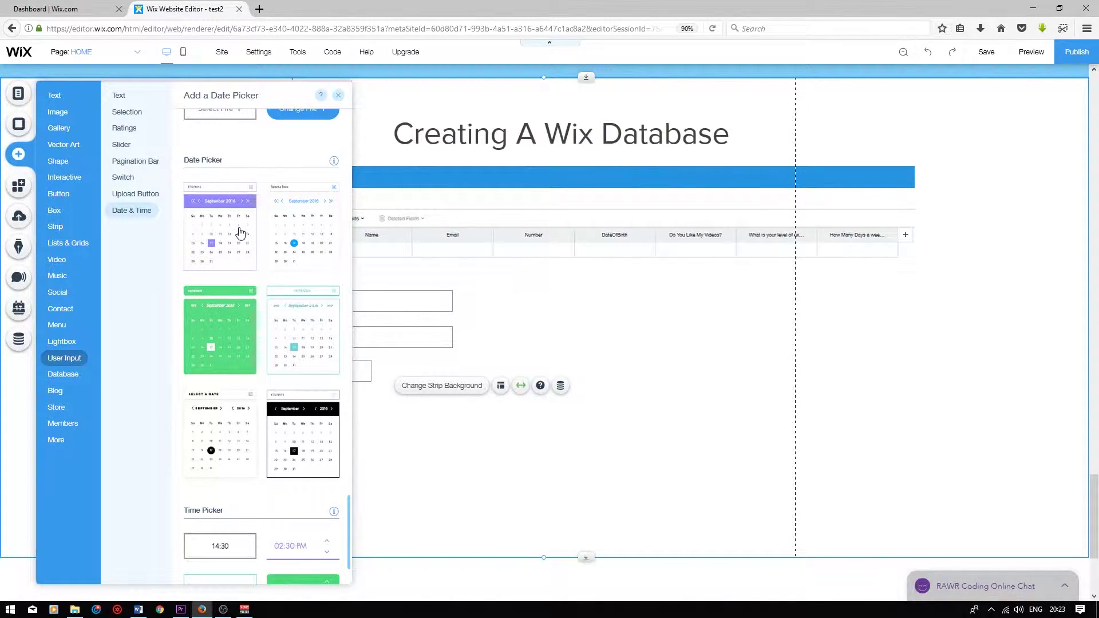
pyautogui.moveTo(214, 230); pyautogui.dragTo(331, 400)
pyautogui.click(323, 379)
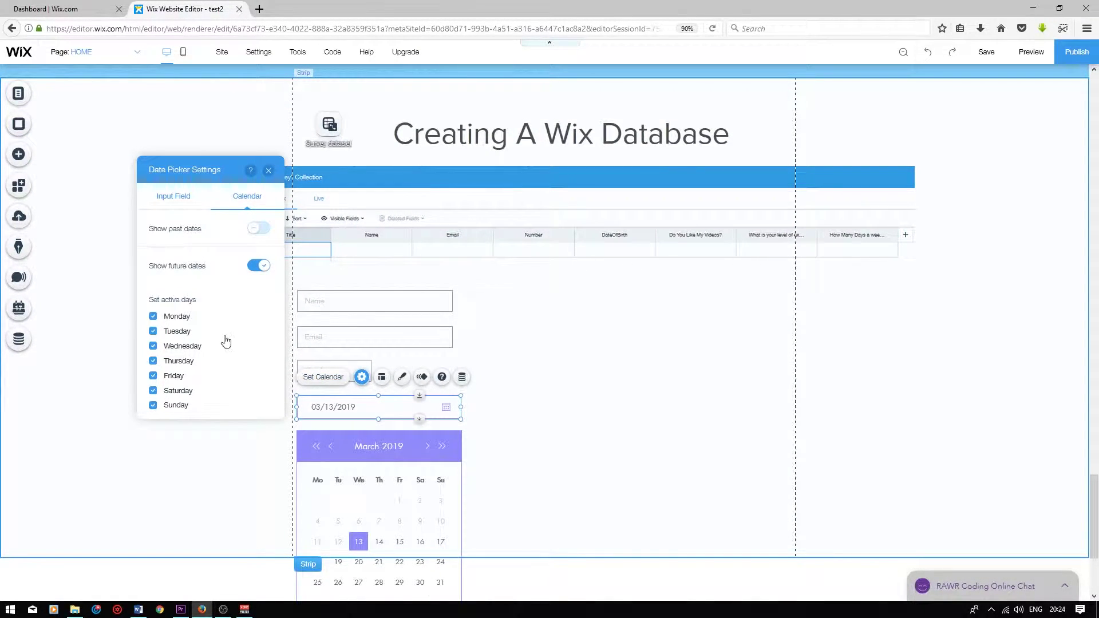
pyautogui.click(417, 413)
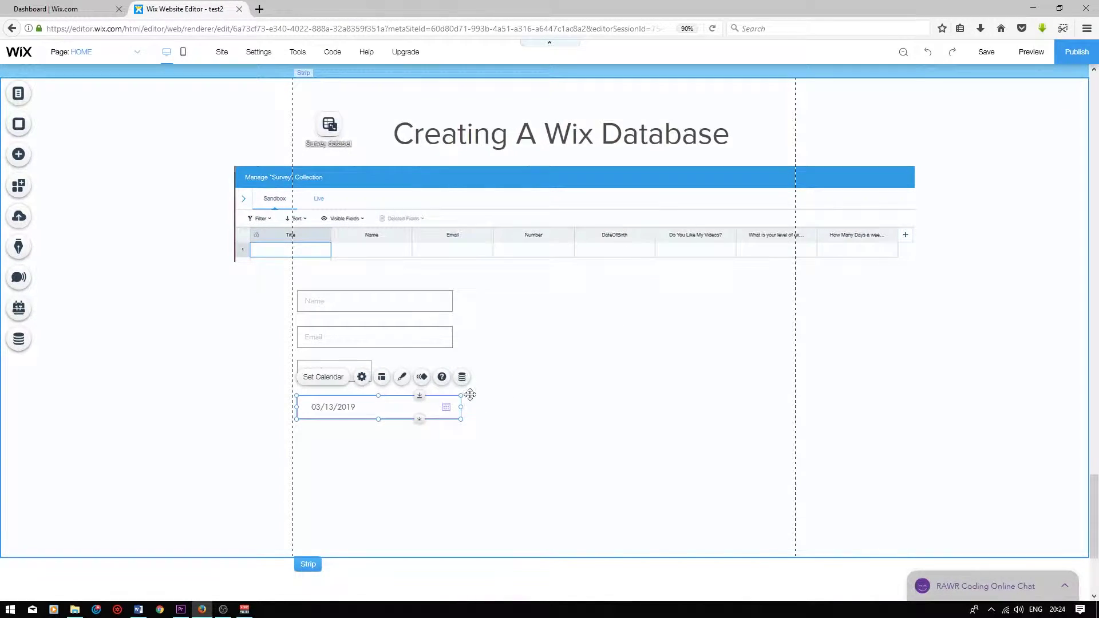
# Connect the date picker to Survey dataset, linking its value to the DateOfBirth field
pyautogui.click(463, 377)
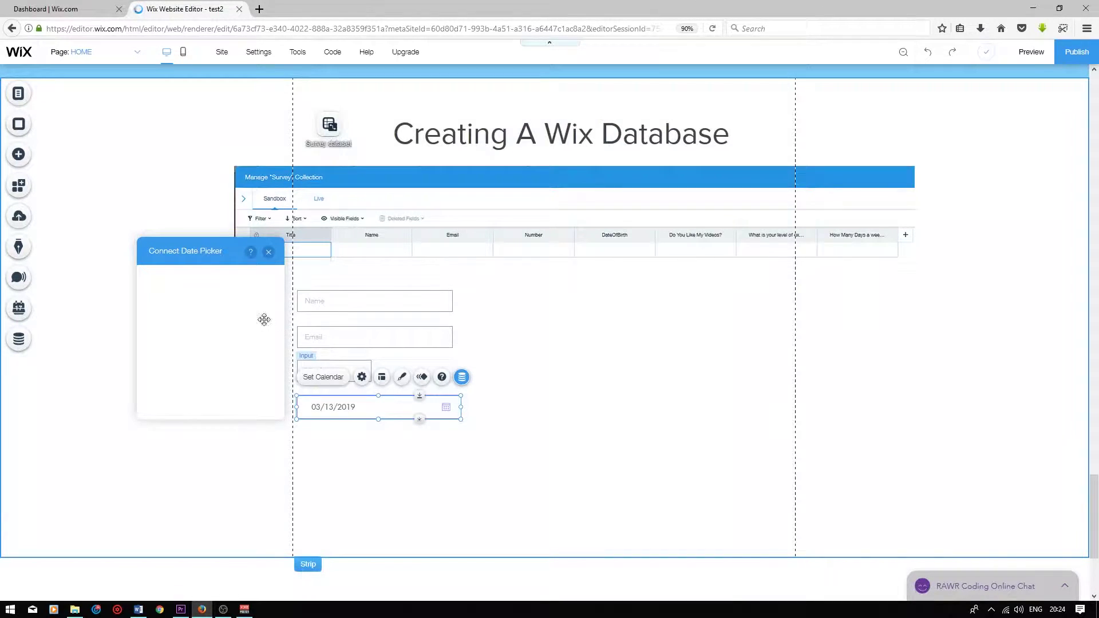
pyautogui.click(213, 294)
pyautogui.click(211, 312)
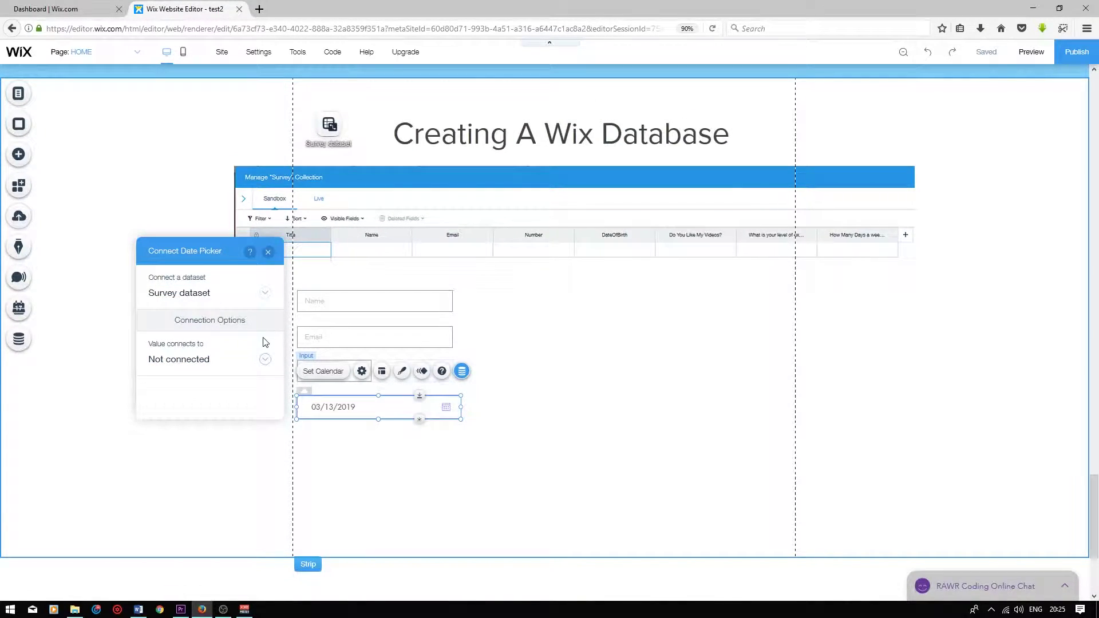
pyautogui.click(267, 361)
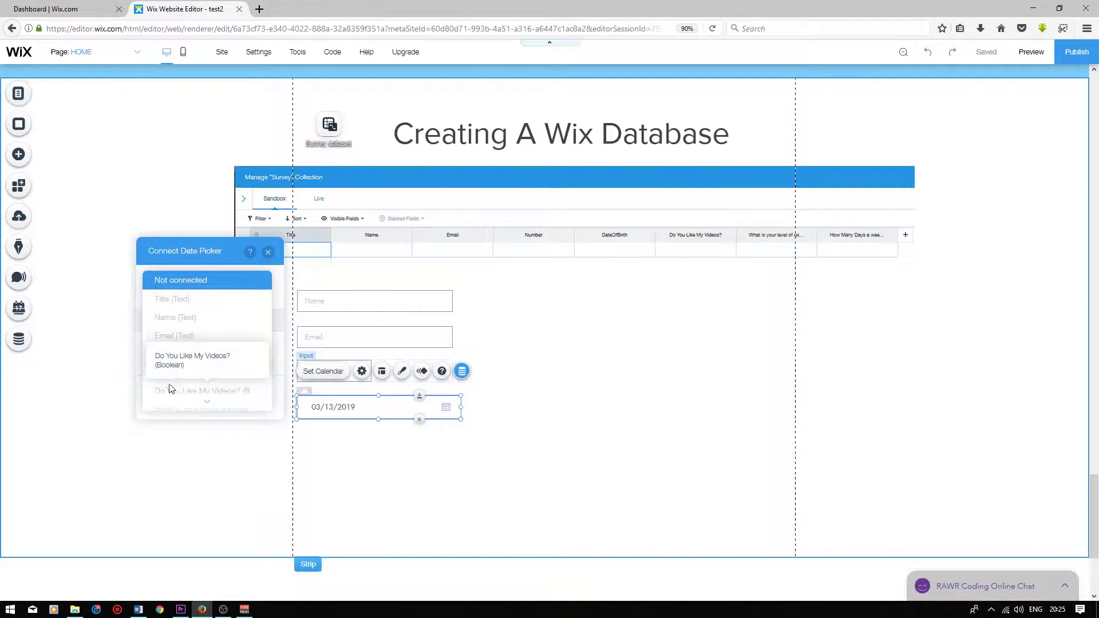
pyautogui.click(203, 373)
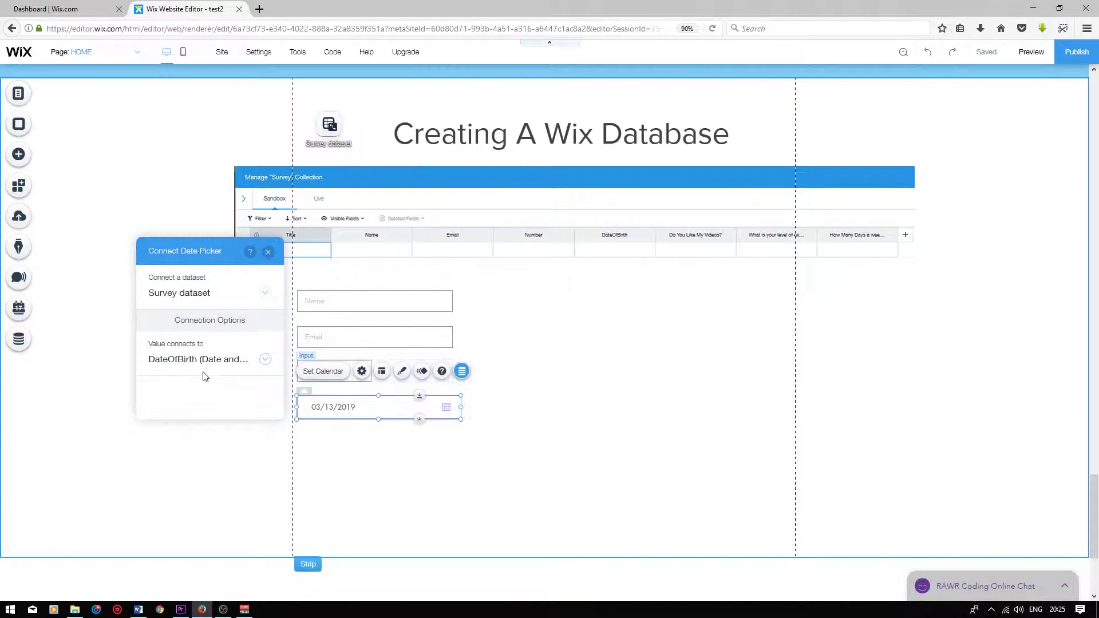
pyautogui.click(267, 252)
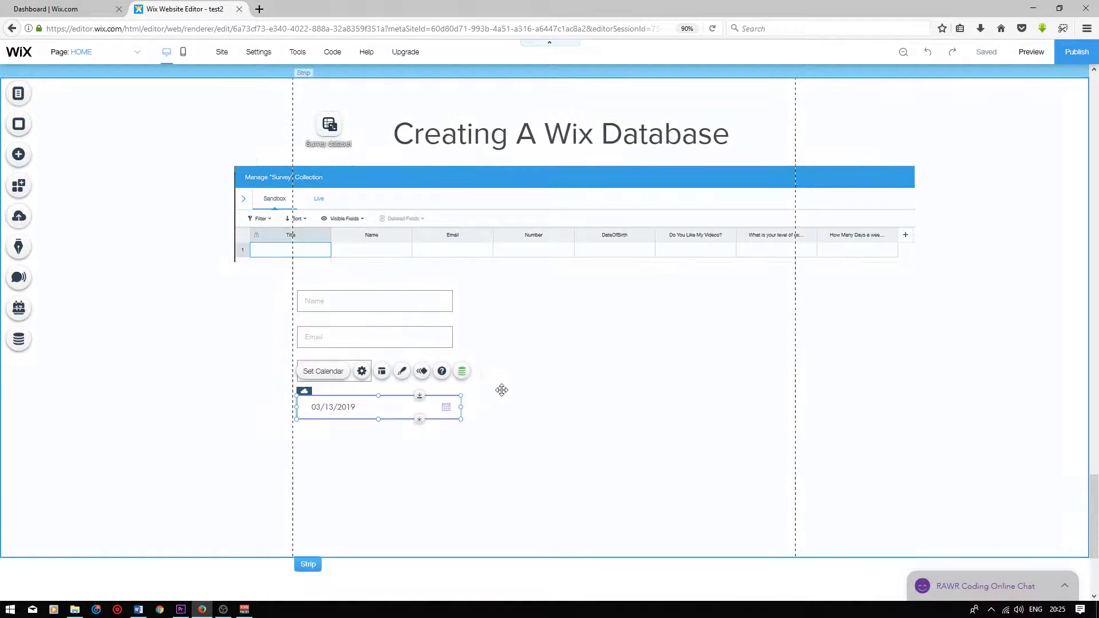
pyautogui.click(501, 389)
pyautogui.scroll(-2, 501, 389)
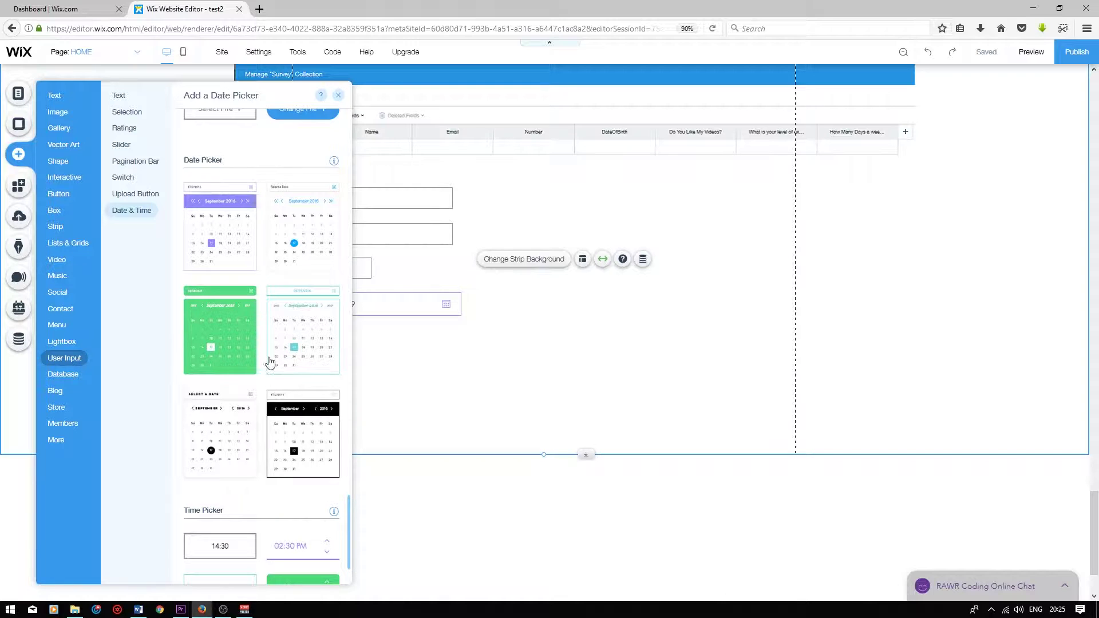
# Place a switch on the form just below the date picker
pyautogui.scroll(8, 269, 360)
pyautogui.scroll(-1, 292, 384)
pyautogui.scroll(-4, 289, 399)
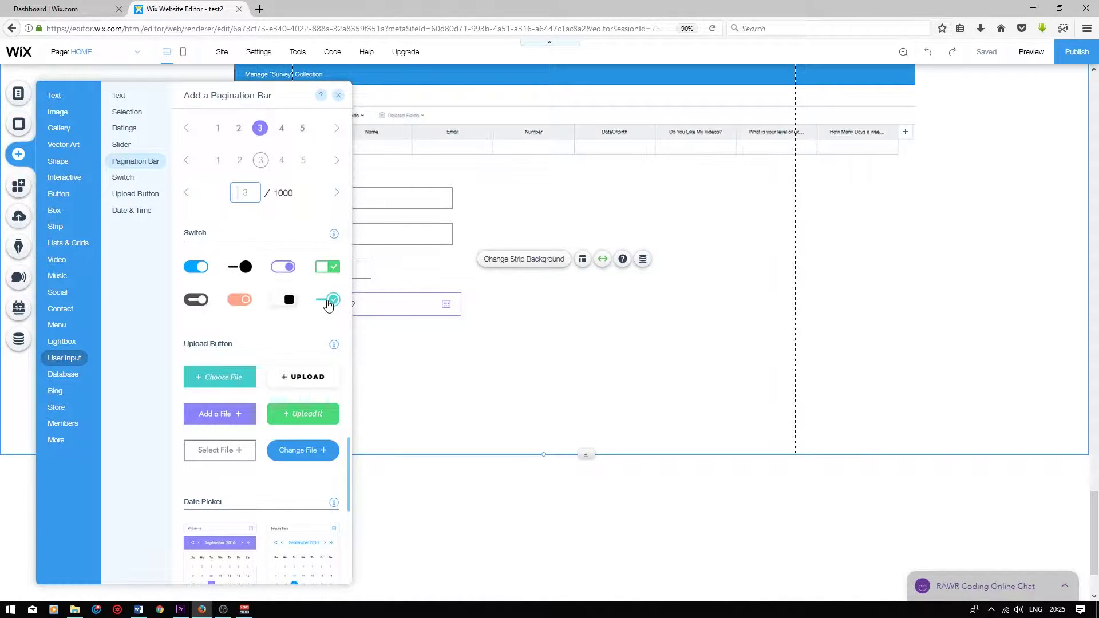
pyautogui.click(328, 305)
pyautogui.moveTo(541, 334); pyautogui.dragTo(312, 349)
# Set the switch's value to Yes and turn off 'Toggled on by default'
pyautogui.click(315, 325)
pyautogui.click(388, 405)
pyautogui.write('T')
pyautogui.press('BackSpace')
pyautogui.press('BackSpace')
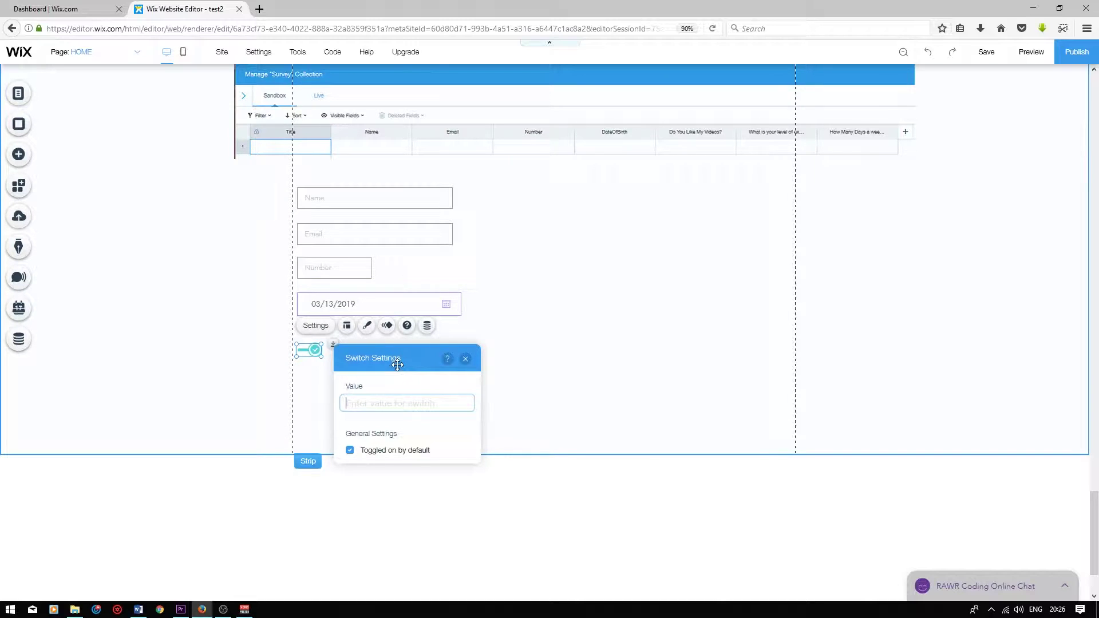
pyautogui.write('Yes')
pyautogui.click(350, 450)
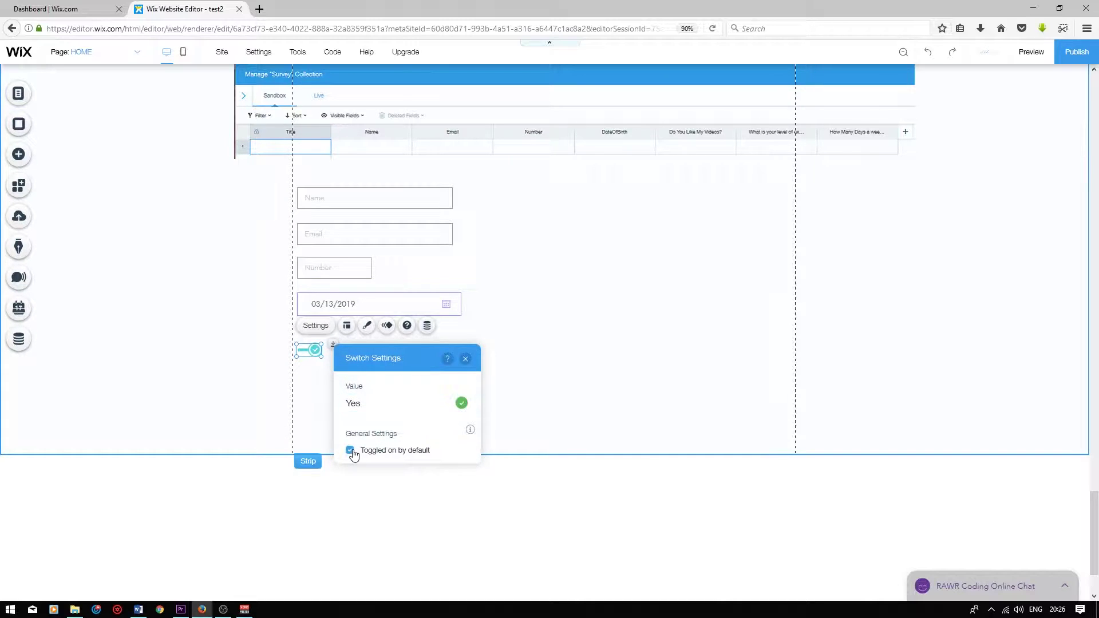
# Connect the switch to the Survey dataset, linking its toggled state to 'Do You Like My Videos?'
pyautogui.click(429, 328)
pyautogui.click(463, 408)
pyautogui.click(407, 423)
pyautogui.click(463, 467)
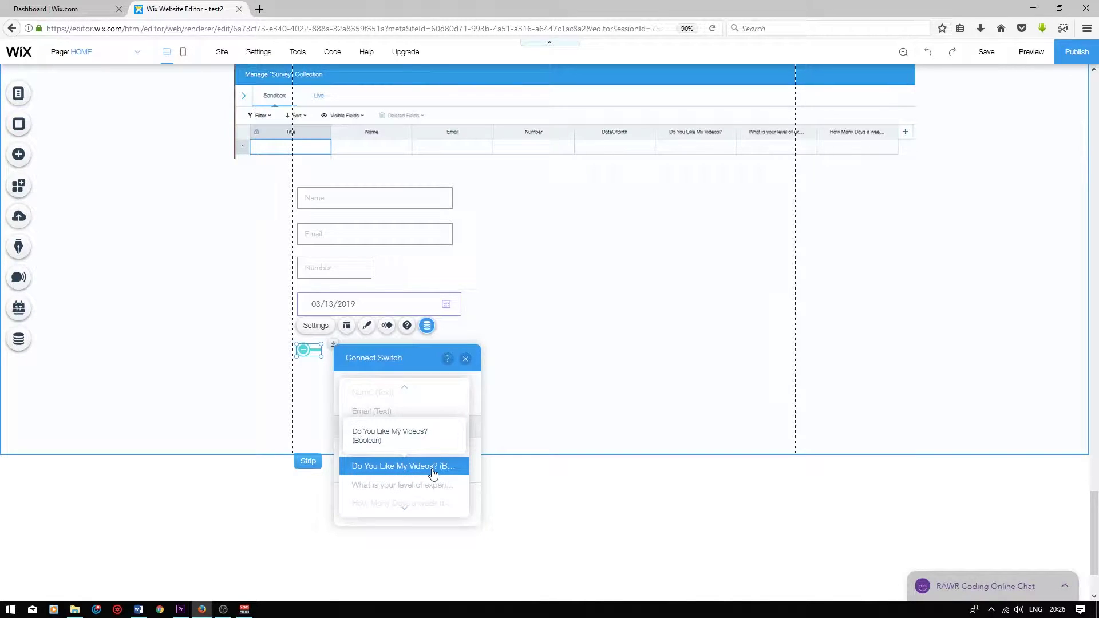
pyautogui.click(418, 470)
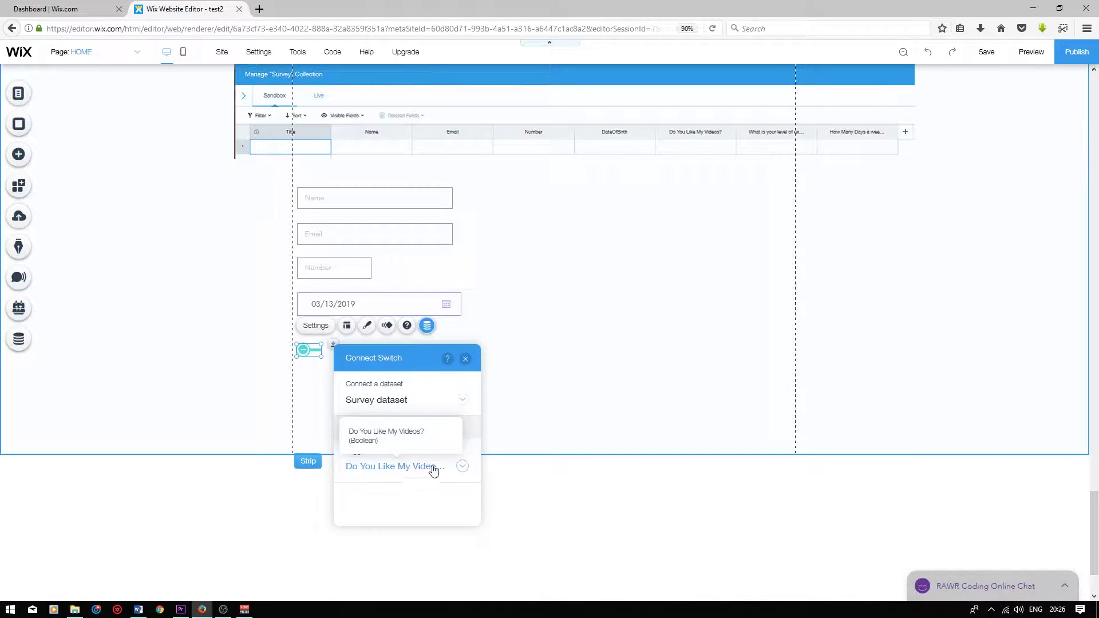
pyautogui.click(520, 354)
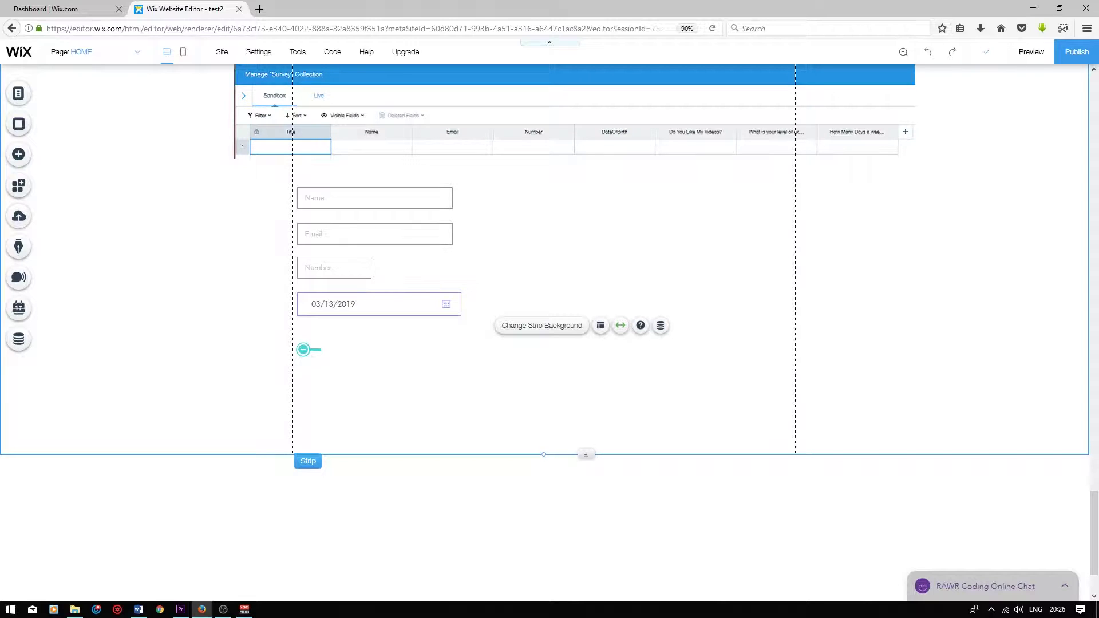
# Add the 'What's the best flavor?' dropdown below the date field
pyautogui.click(25, 158)
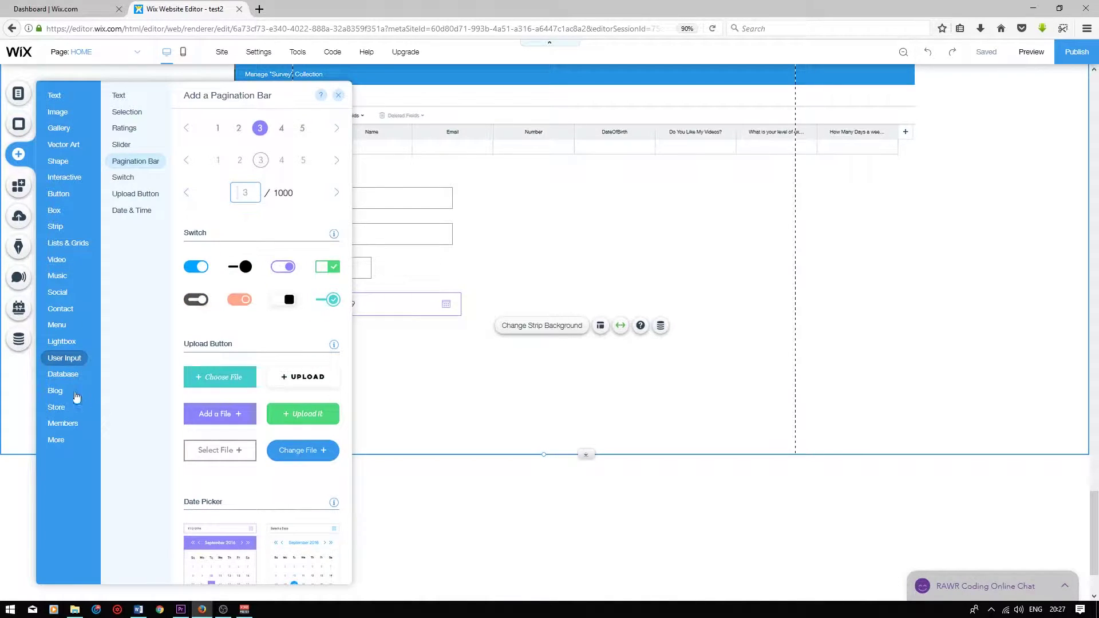
pyautogui.scroll(-5, 280, 443)
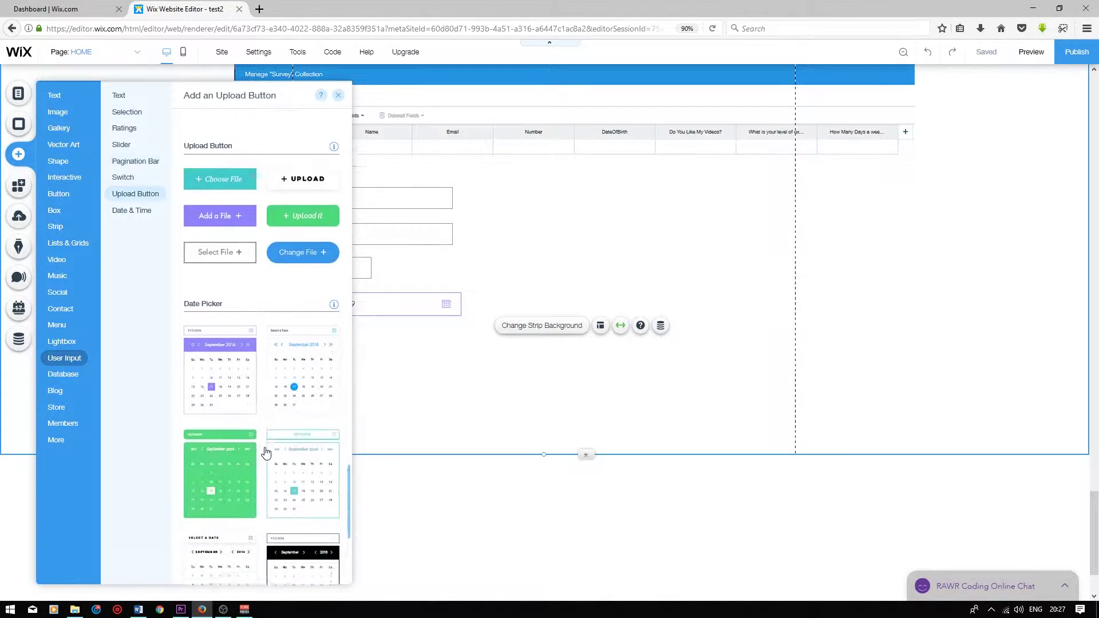
pyautogui.scroll(10, 289, 428)
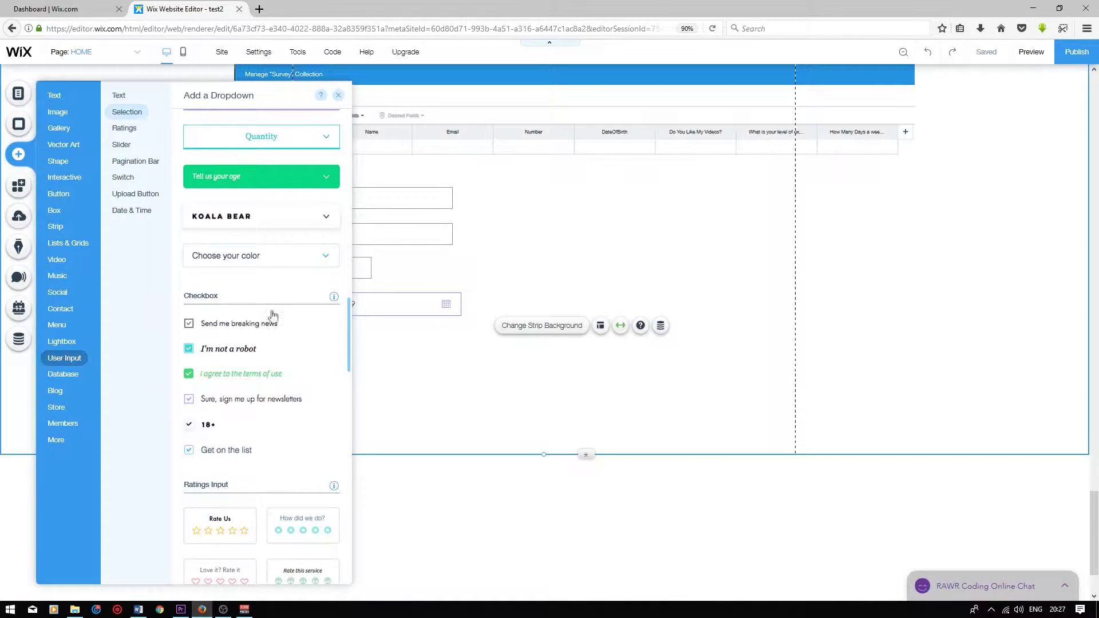
pyautogui.scroll(3, 264, 274)
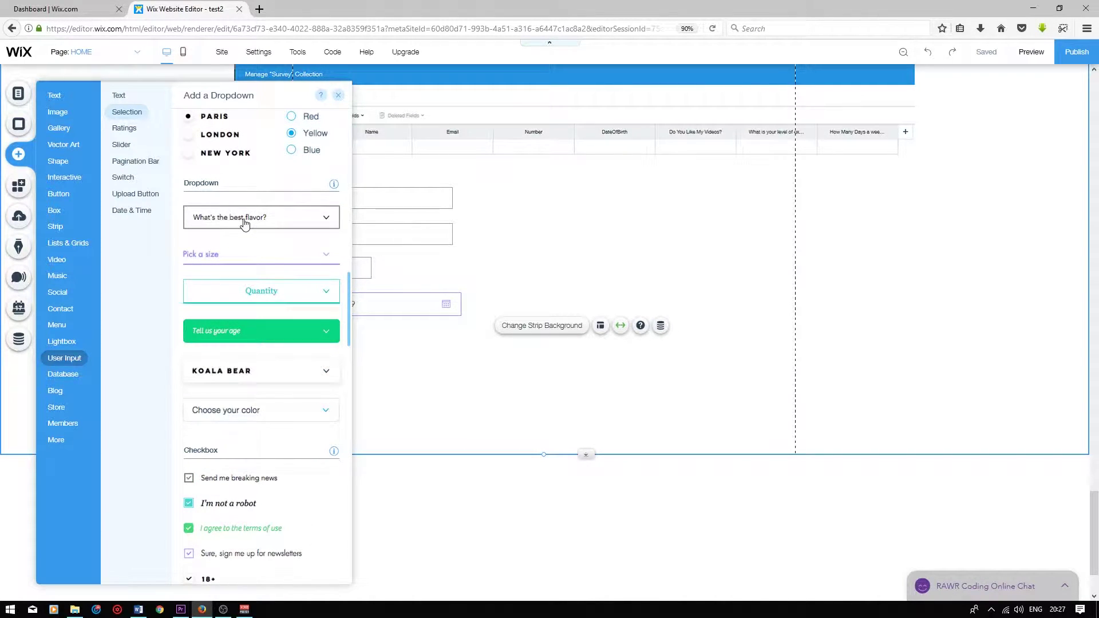
pyautogui.click(245, 223)
pyautogui.moveTo(538, 354); pyautogui.dragTo(303, 394)
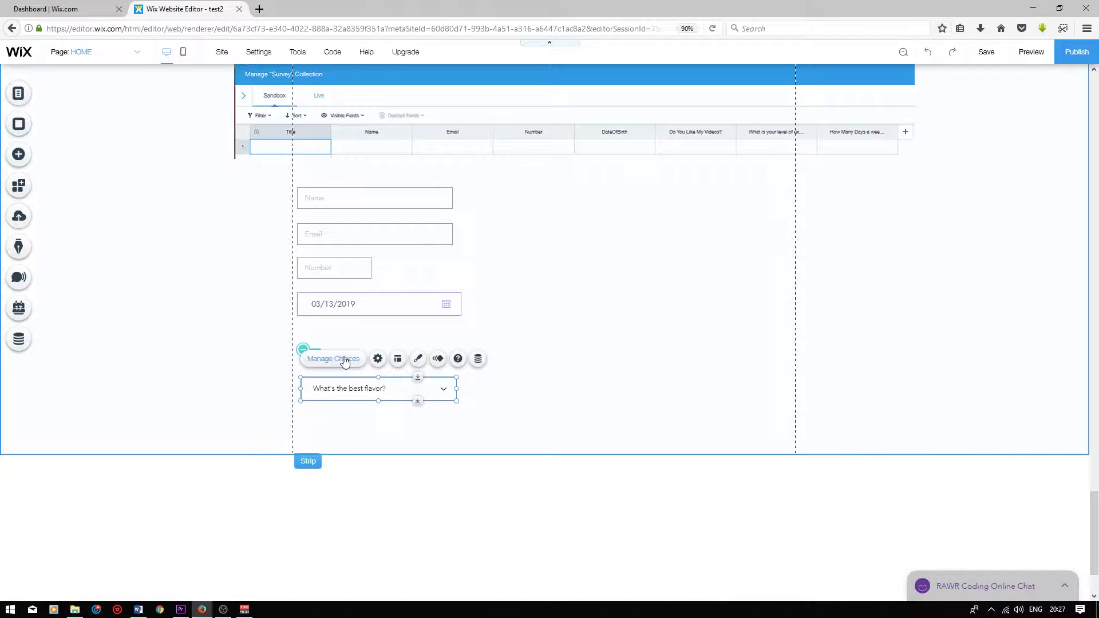
# Delete the default Vanilla and Chocolate choices from the dropdown
pyautogui.click(345, 361)
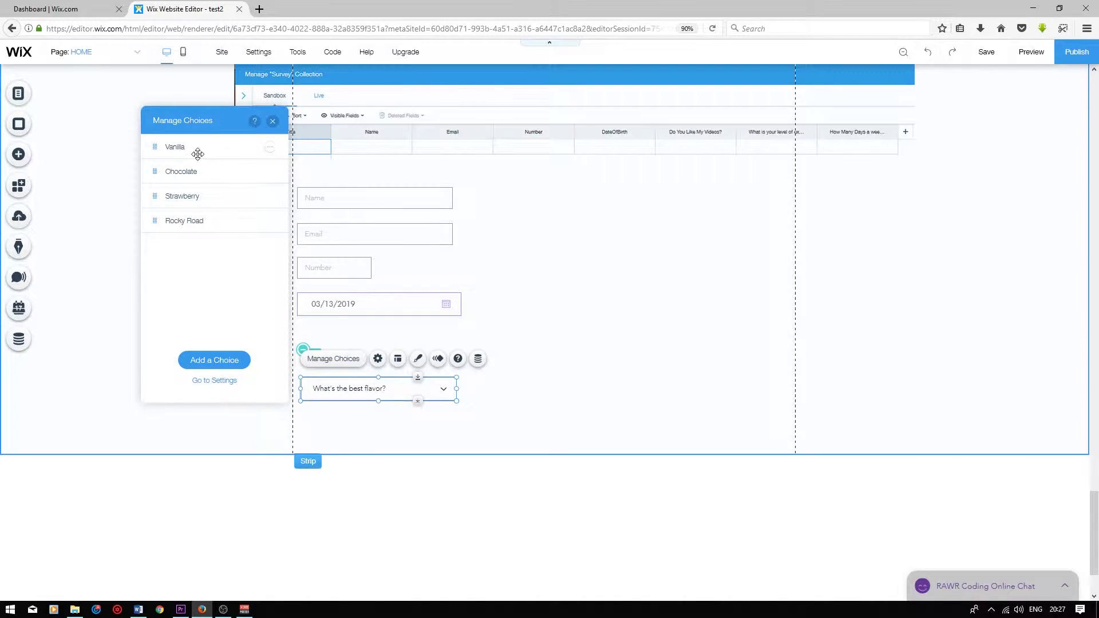
pyautogui.click(269, 147)
pyautogui.click(298, 177)
pyautogui.click(269, 148)
pyautogui.click(299, 178)
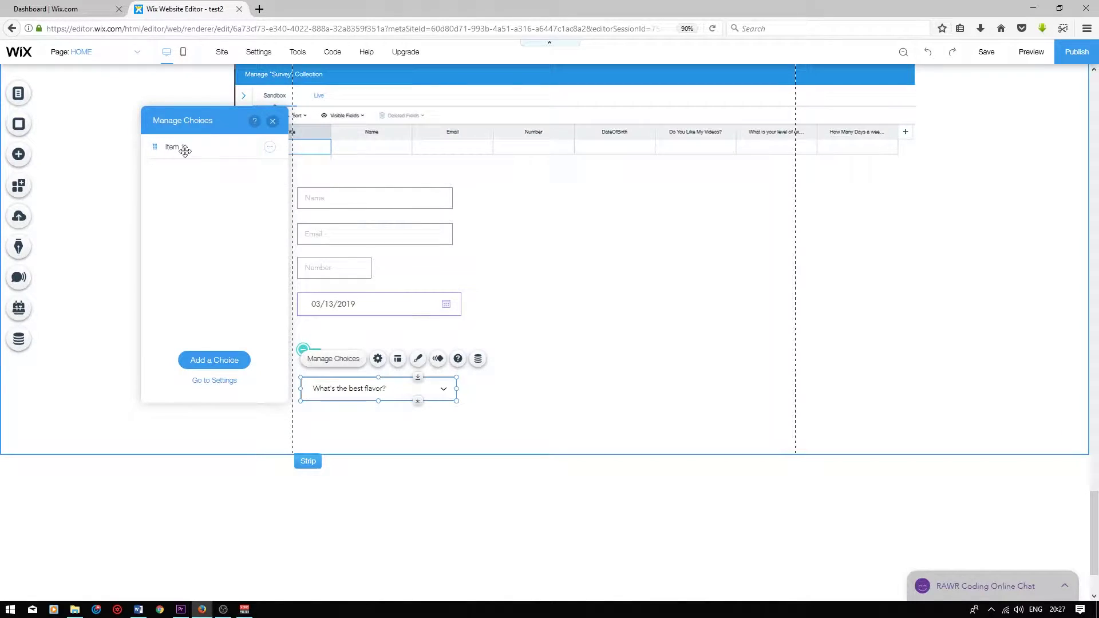
# Rename the dropdown choices to Beginner, Intermediate and Advanced
pyautogui.doubleClick(187, 150)
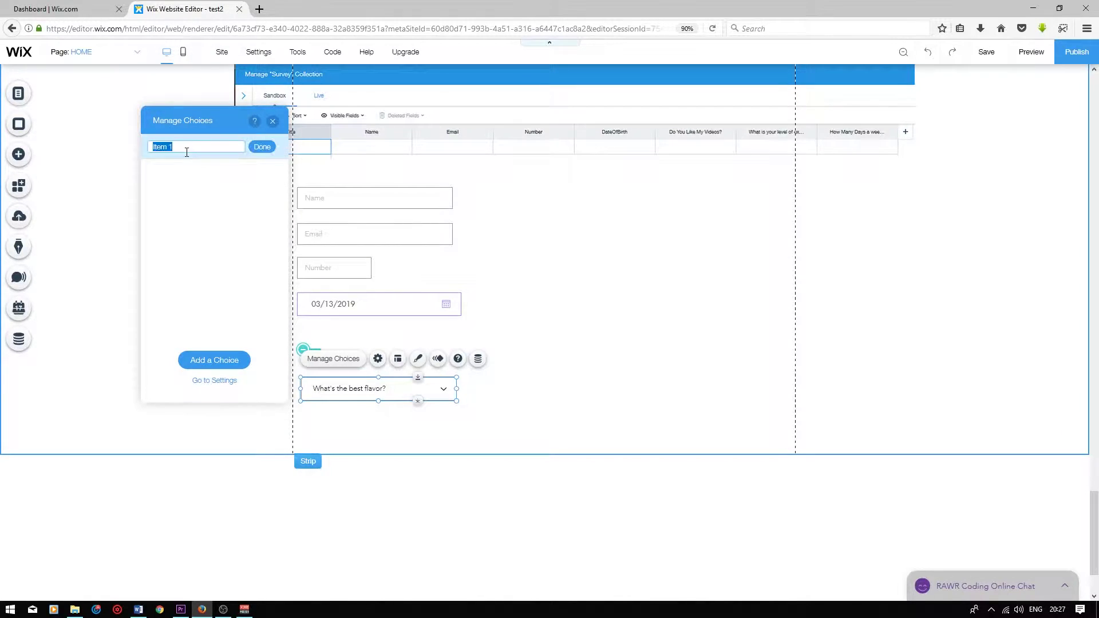
pyautogui.write('Begu')
pyautogui.press('BackSpace')
pyautogui.write('inner')
pyautogui.press('Return')
pyautogui.doubleClick(187, 170)
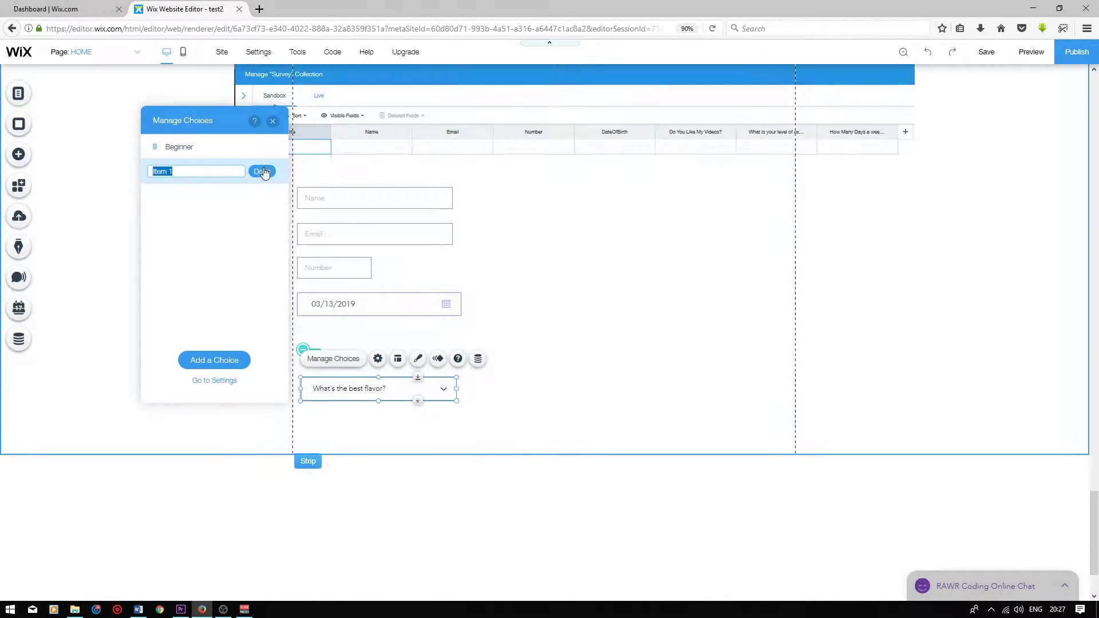
pyautogui.write('Intermediate')
pyautogui.click(263, 171)
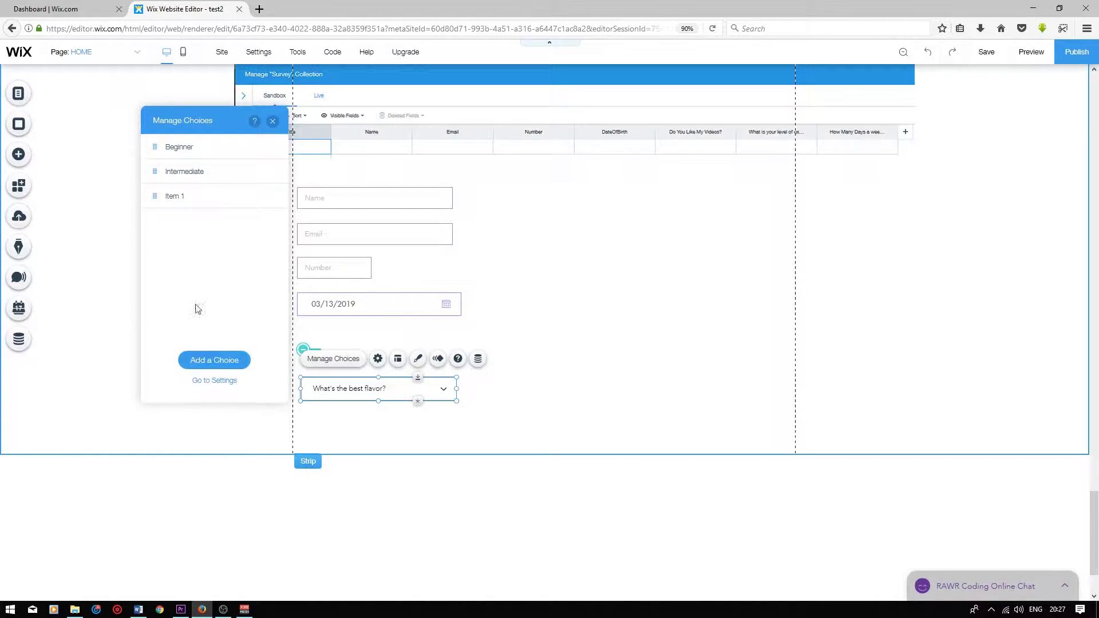
pyautogui.doubleClick(209, 202)
pyautogui.write('Adva')
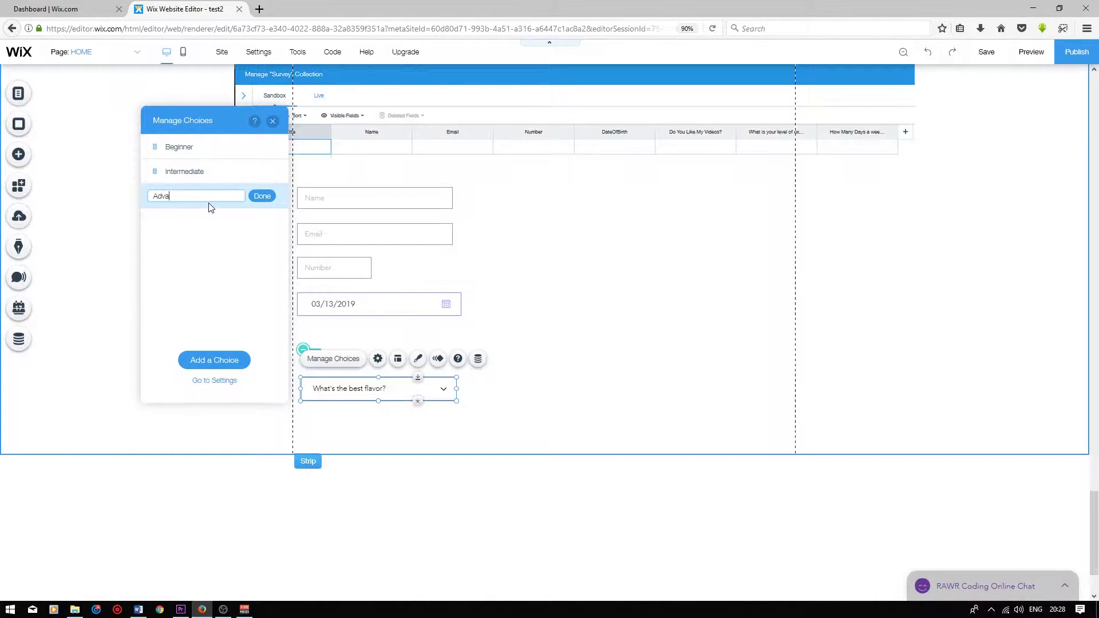
pyautogui.write('nced')
pyautogui.press('Return')
pyautogui.click(272, 121)
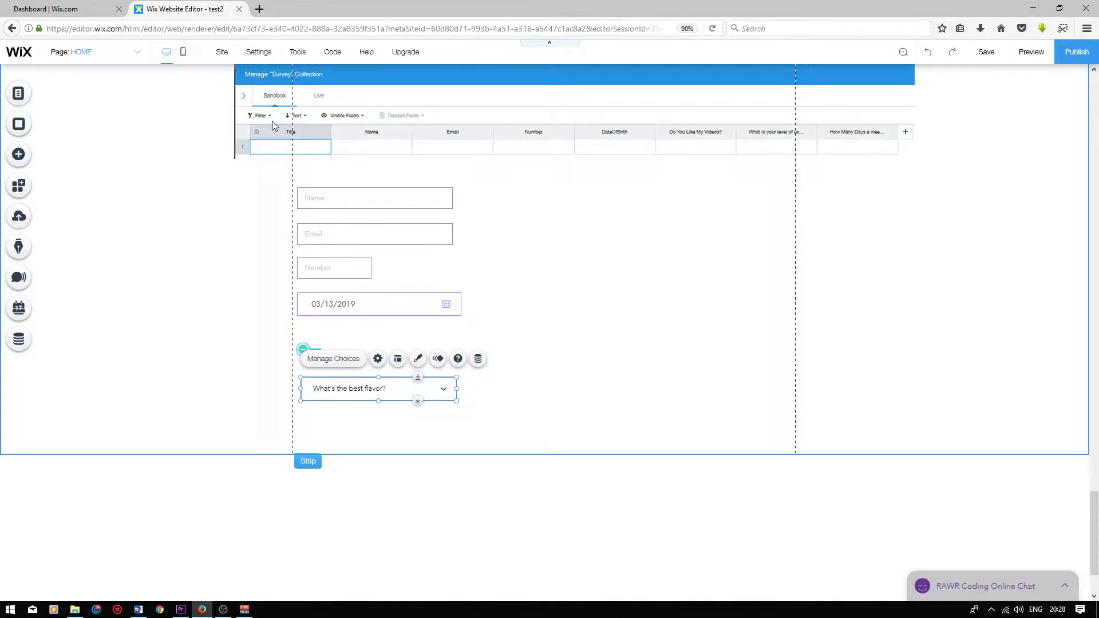
# Replace the dropdown placeholder with 'What is your level of coding experience'
pyautogui.click(373, 389)
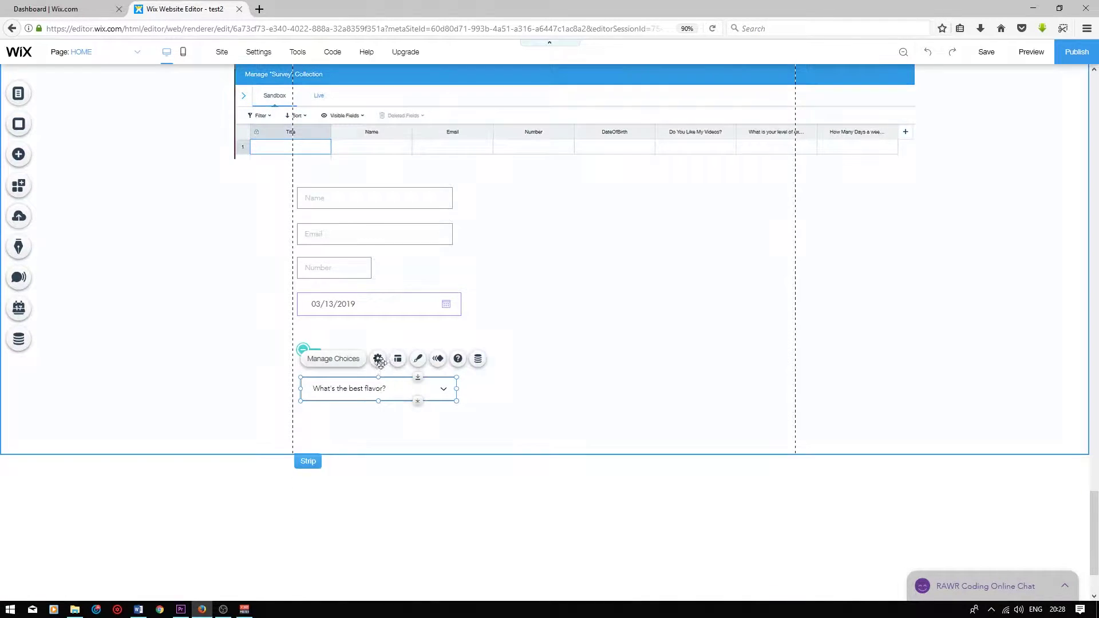
pyautogui.click(377, 359)
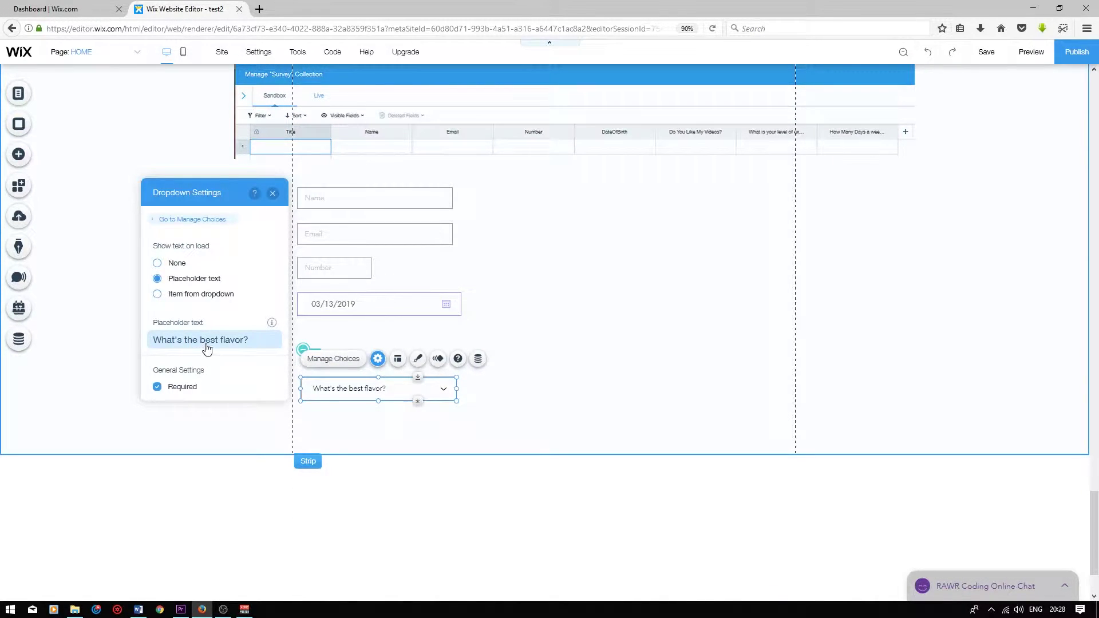
pyautogui.click(208, 343)
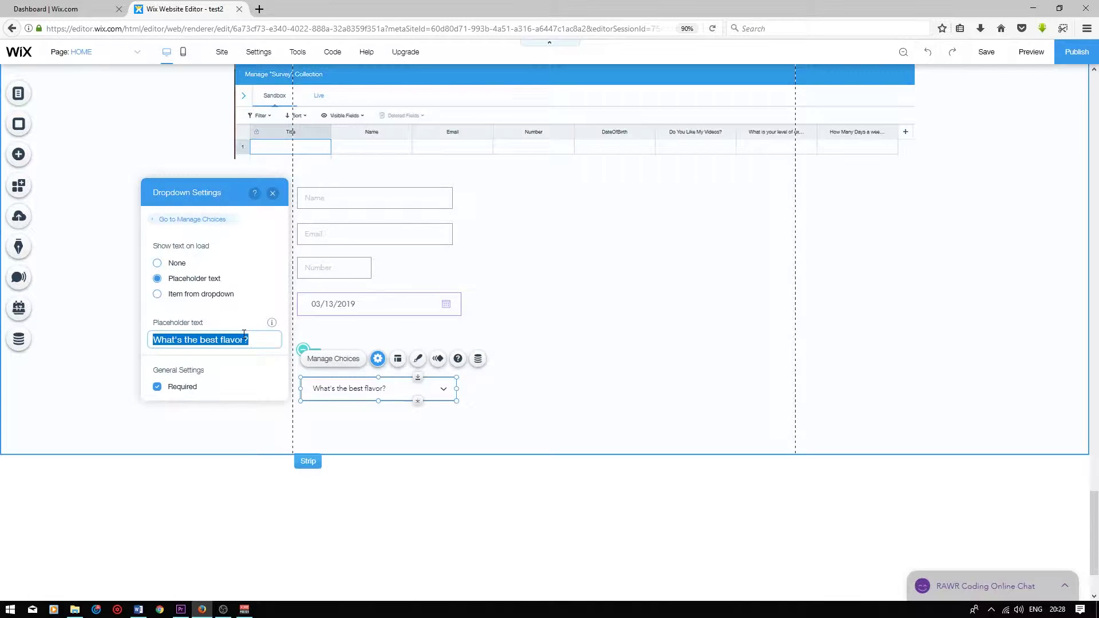
pyautogui.press('BackSpace')
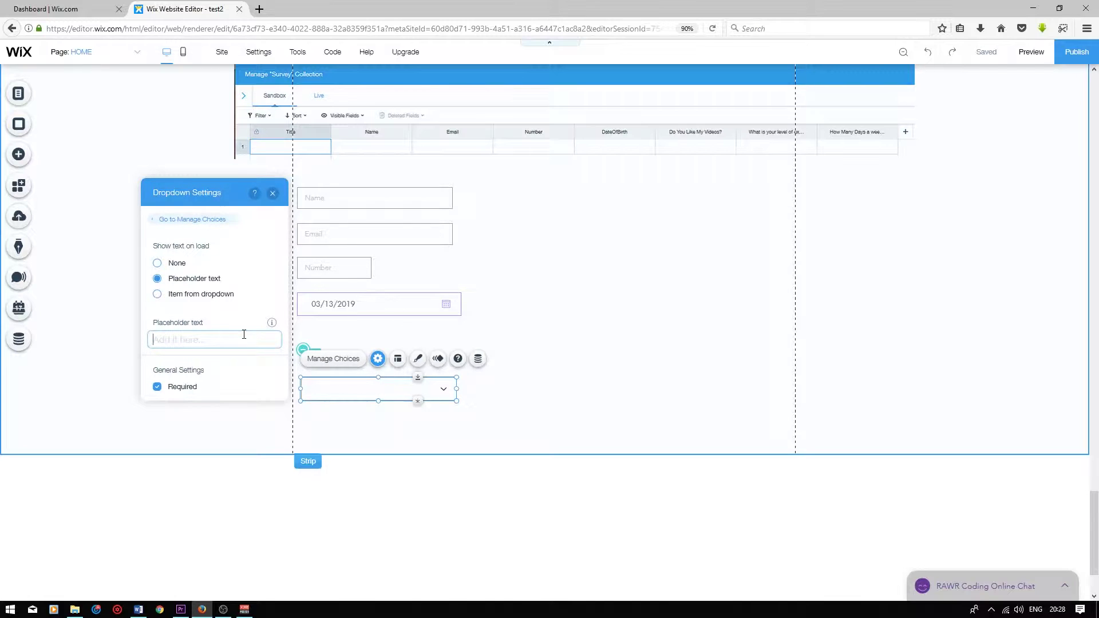
pyautogui.write('What is your level of coding experience')
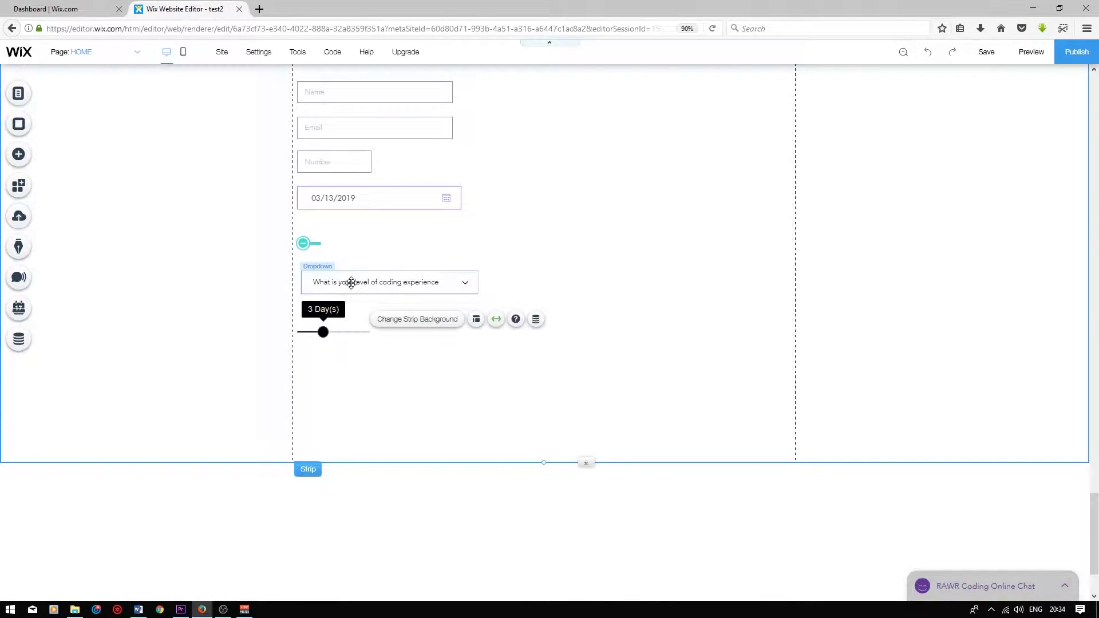
# Connect the dropdown to the Survey dataset, saving its value to the experience-level field
pyautogui.click(351, 282)
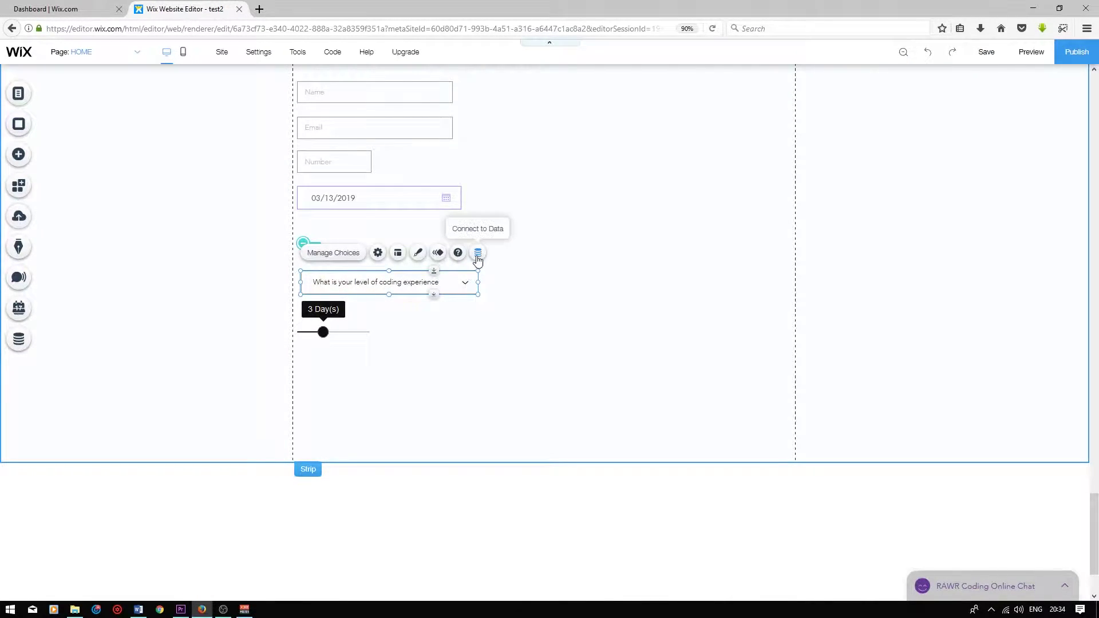
pyautogui.click(478, 252)
pyautogui.click(601, 327)
pyautogui.click(583, 349)
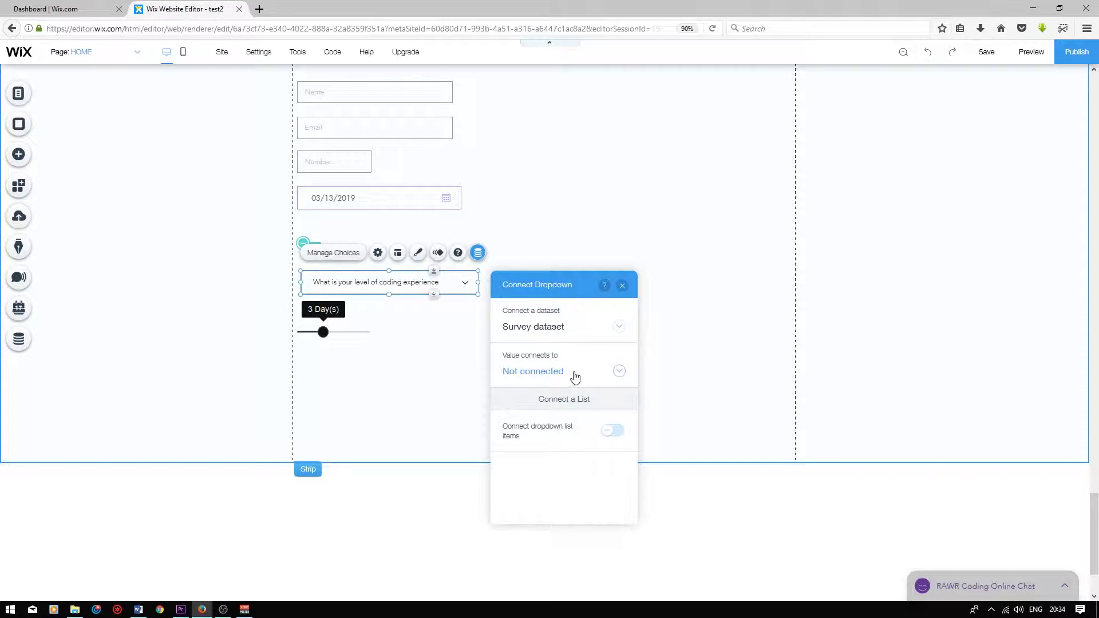
pyautogui.click(619, 372)
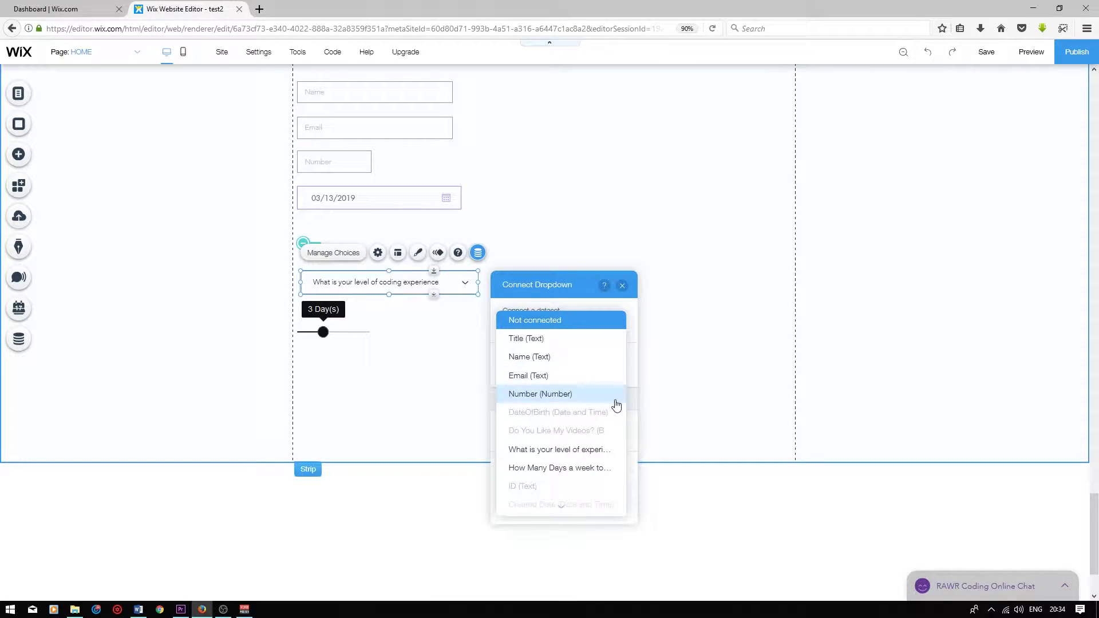
pyautogui.click(571, 457)
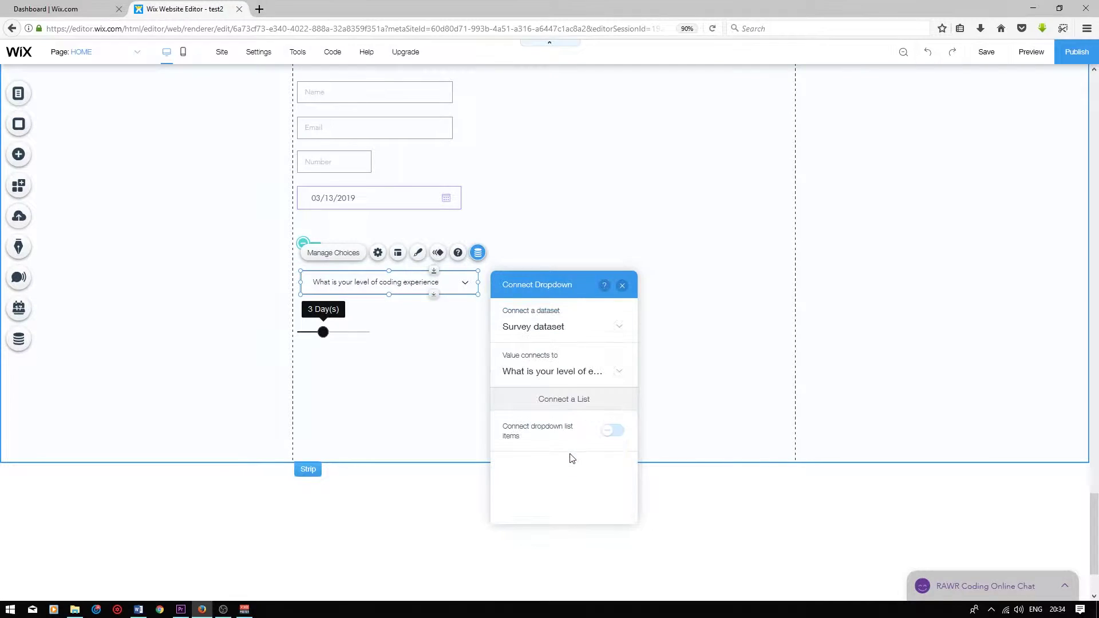
pyautogui.click(622, 286)
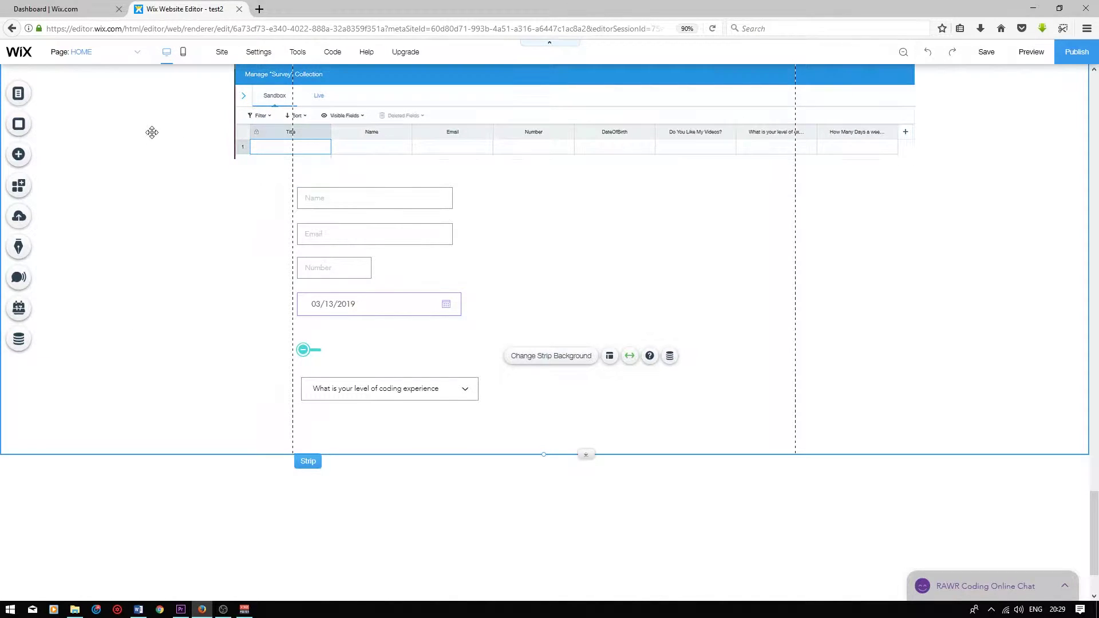
# Drag a slider onto the form below the coding-experience dropdown
pyautogui.click(18, 155)
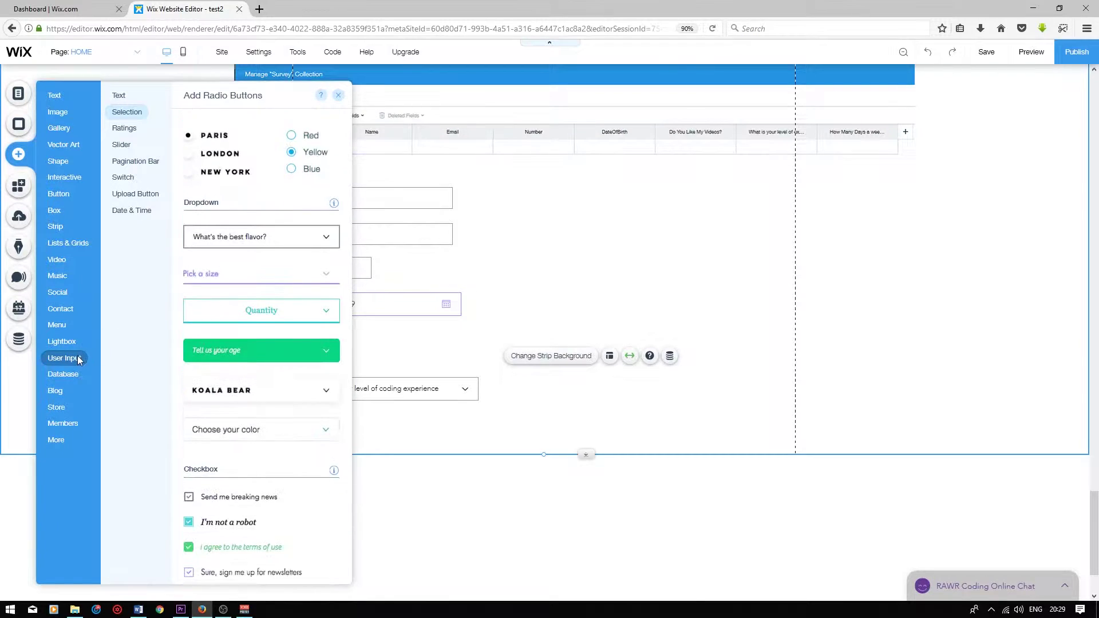
pyautogui.scroll(-5, 306, 421)
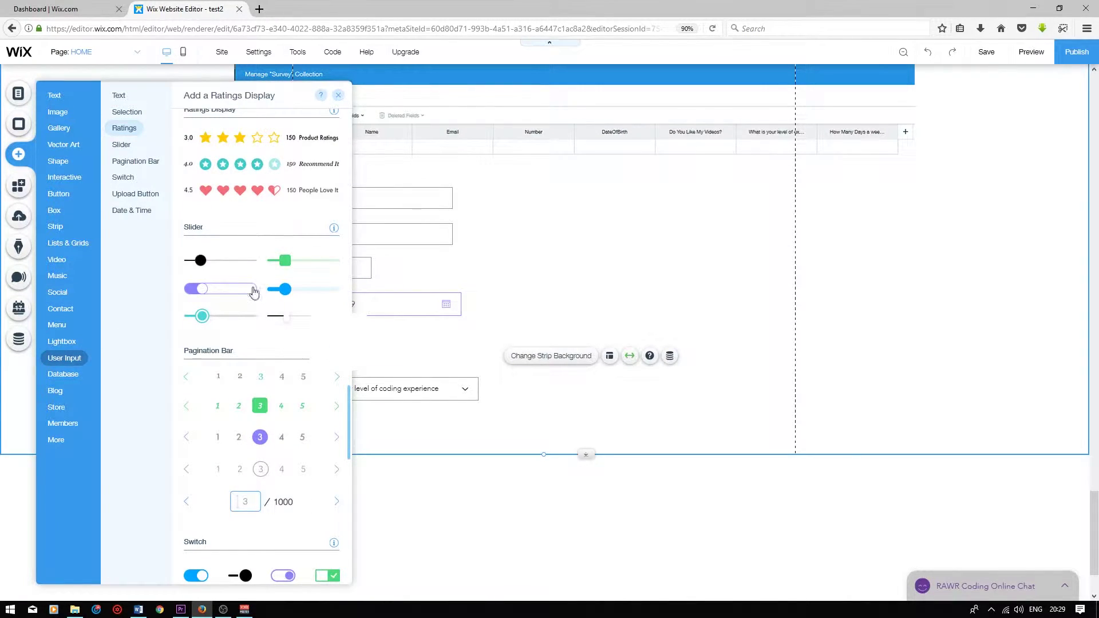
pyautogui.moveTo(205, 268); pyautogui.dragTo(314, 442)
pyautogui.scroll(-1, 433, 333)
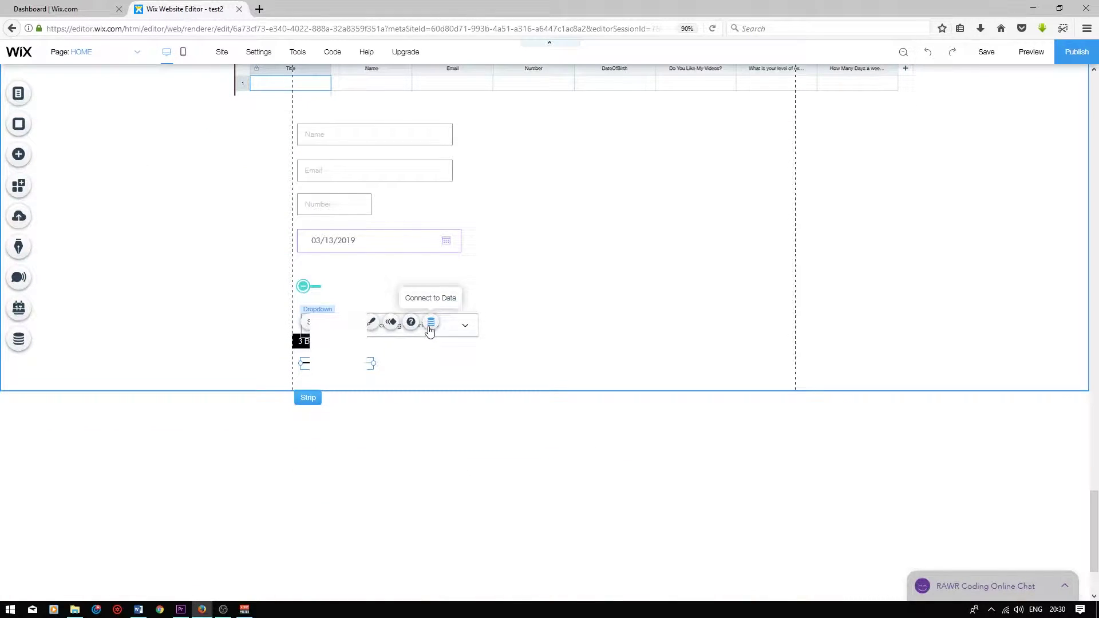
pyautogui.click(312, 322)
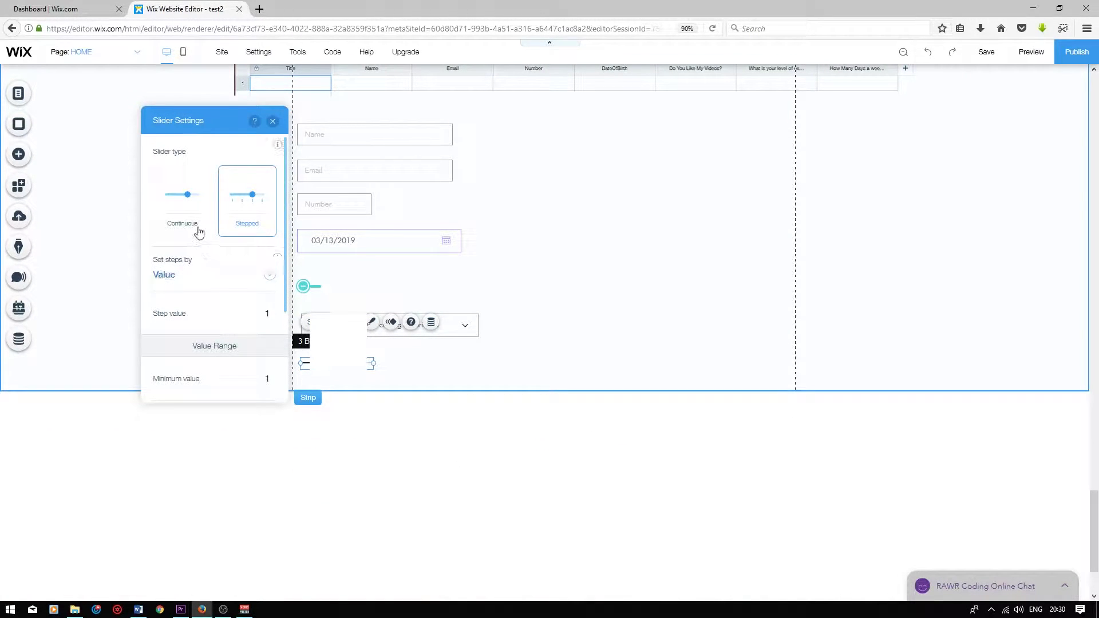
pyautogui.scroll(-2, 211, 280)
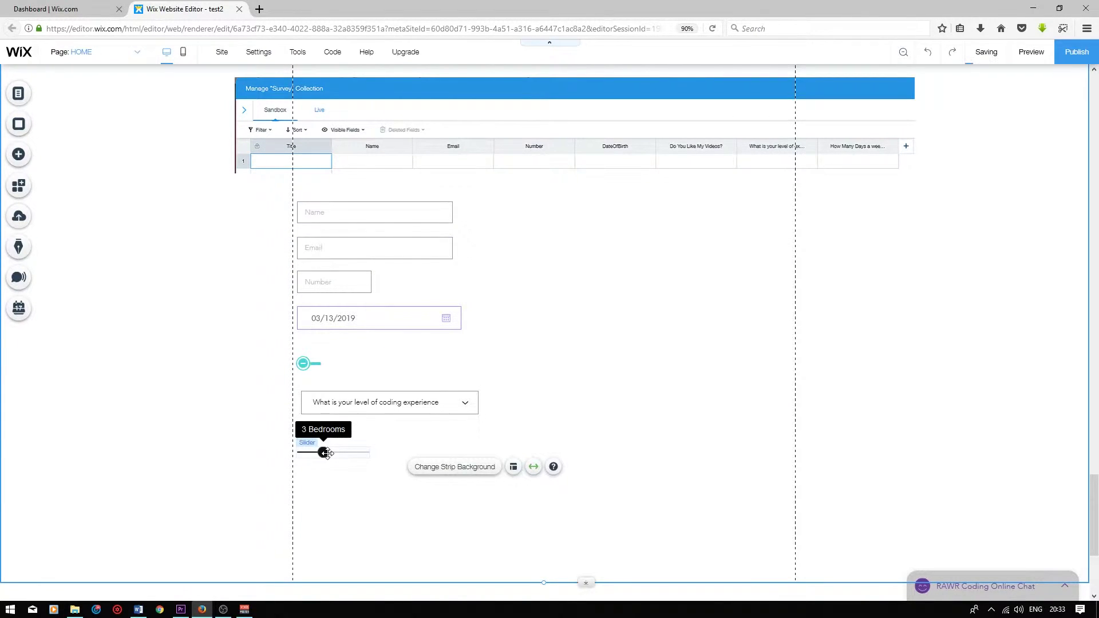
# Change the slider's value suffix from Bedrooms to Day(s), then open Connect to Data
pyautogui.click(331, 448)
pyautogui.click(346, 412)
pyautogui.scroll(-5, 204, 314)
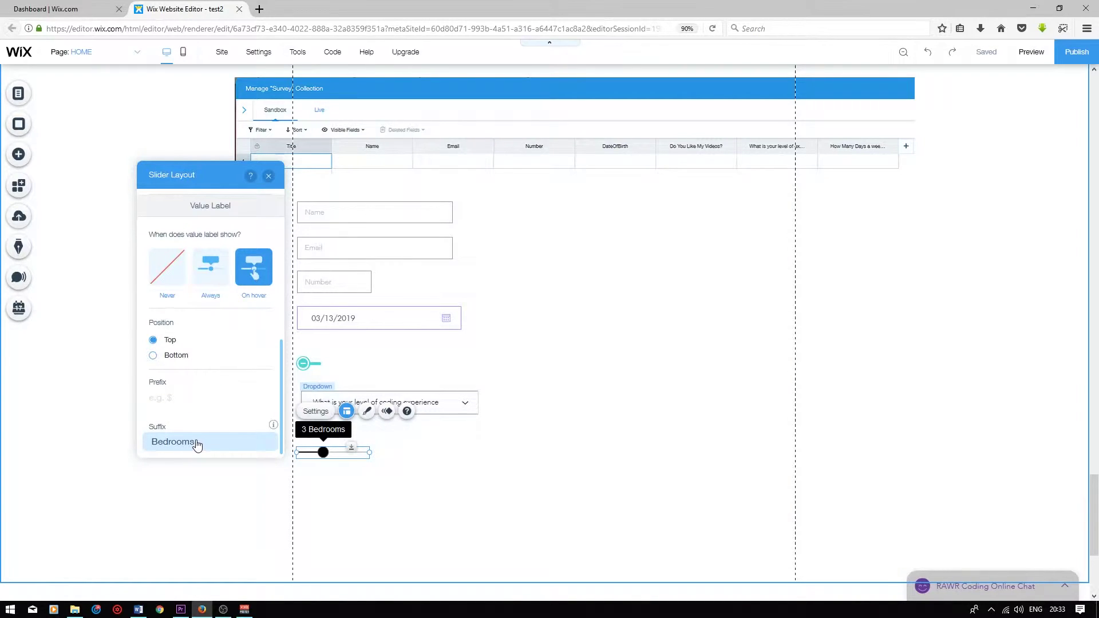
pyautogui.click(197, 445)
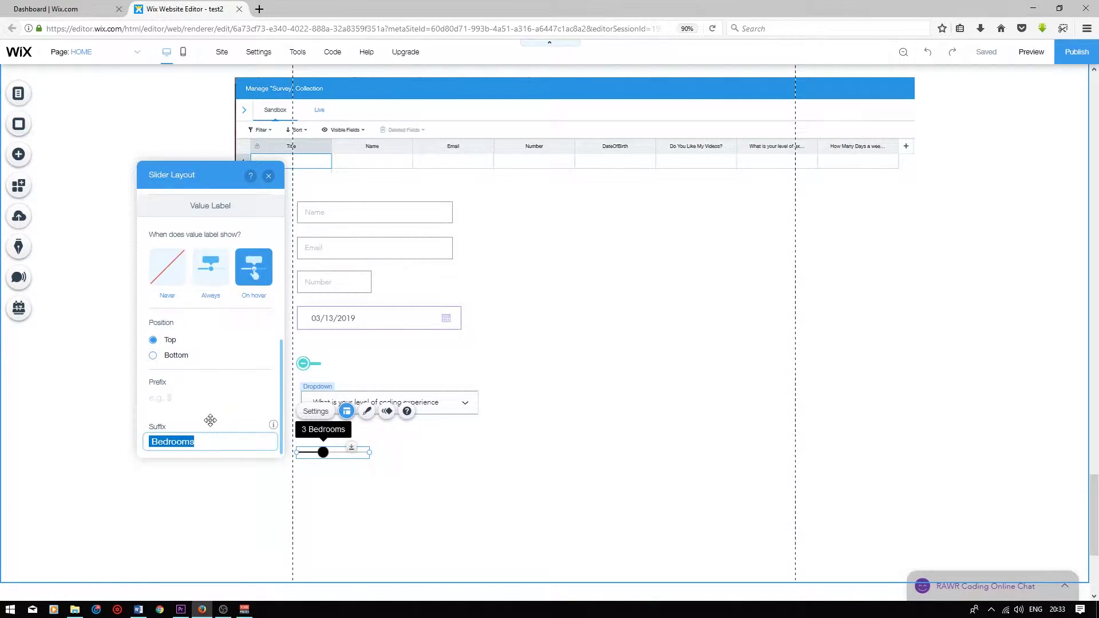
pyautogui.write('Day(s)')
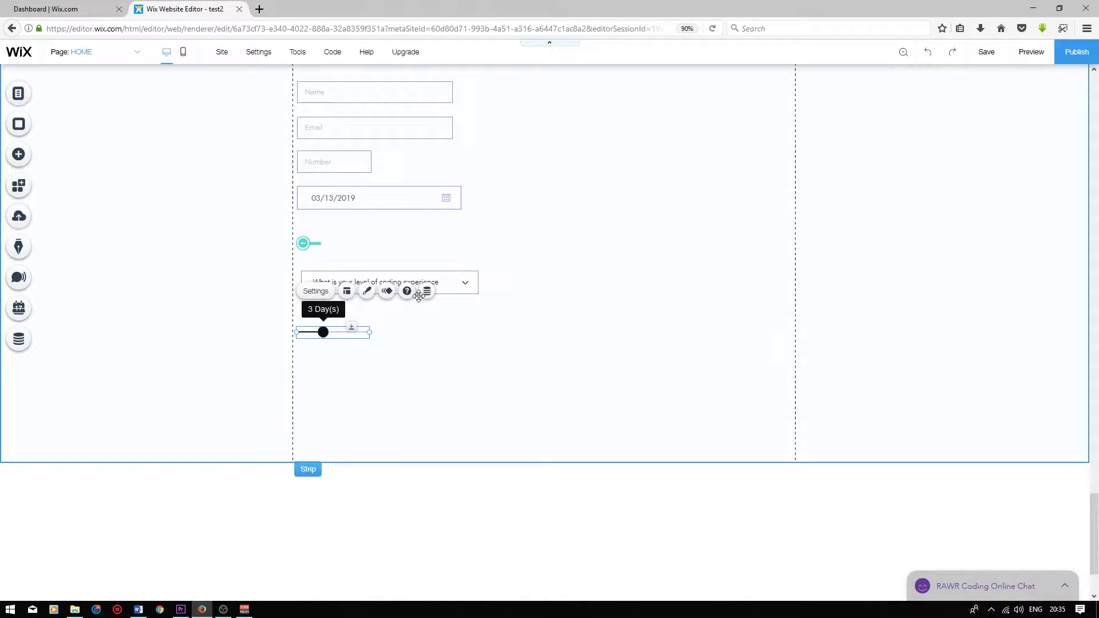
pyautogui.click(427, 291)
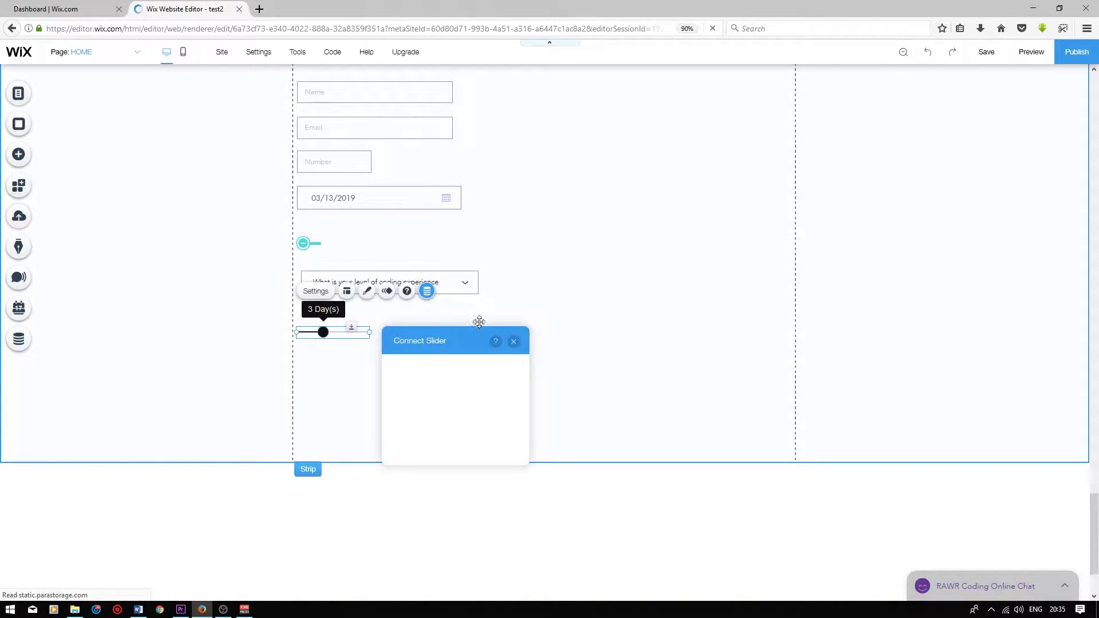
# Link the slider's value to the Survey dataset's How Many Days field
pyautogui.click(513, 384)
pyautogui.click(433, 401)
pyautogui.click(479, 409)
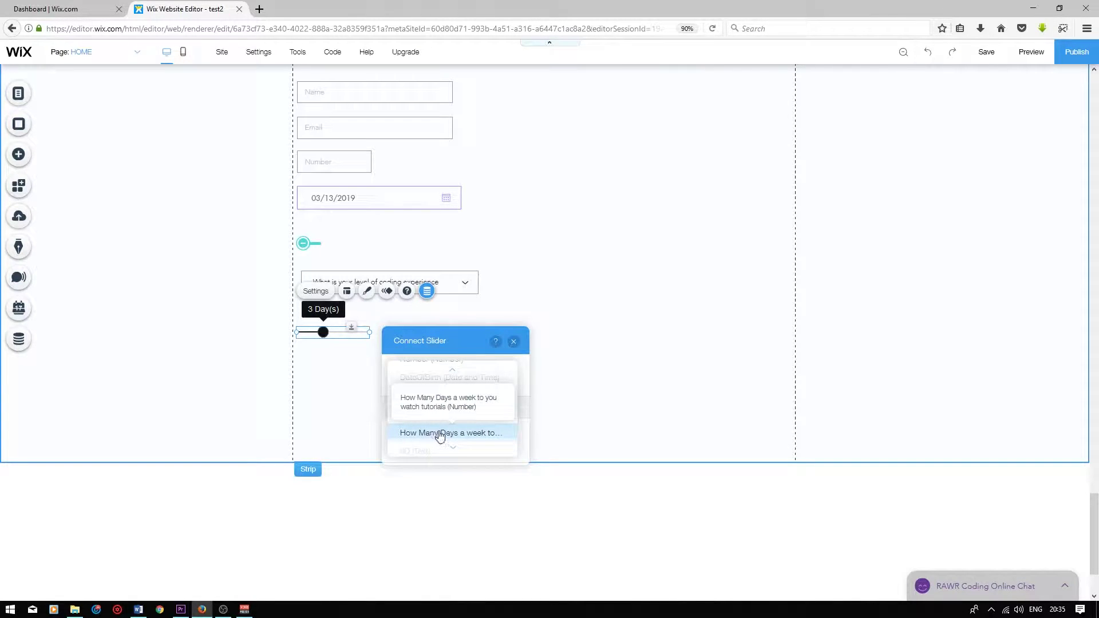
pyautogui.click(440, 435)
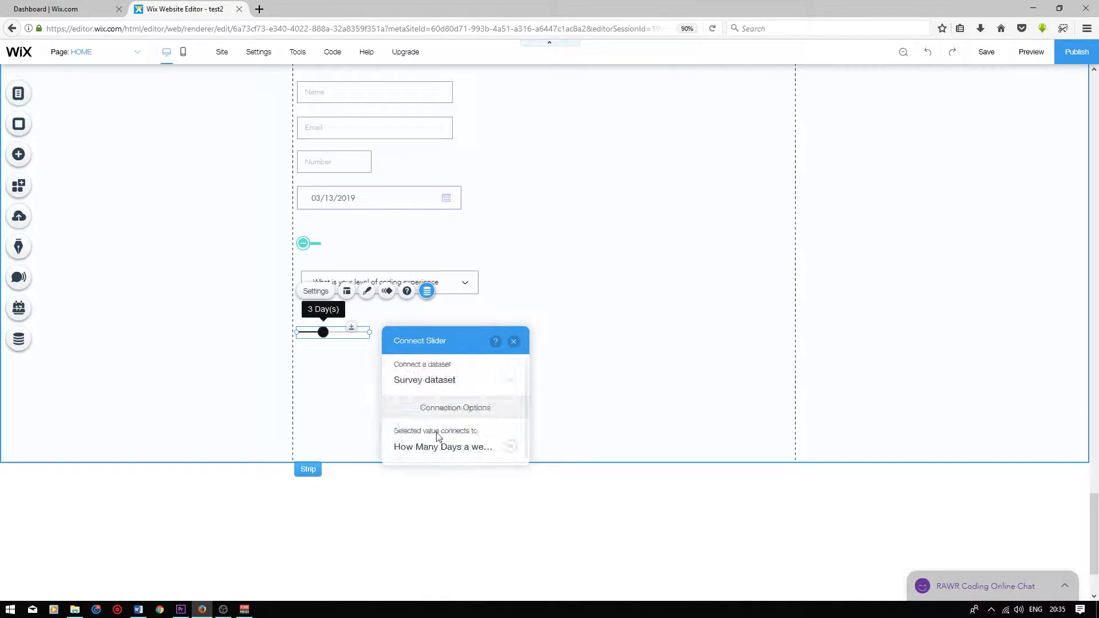
pyautogui.click(514, 342)
pyautogui.click(321, 258)
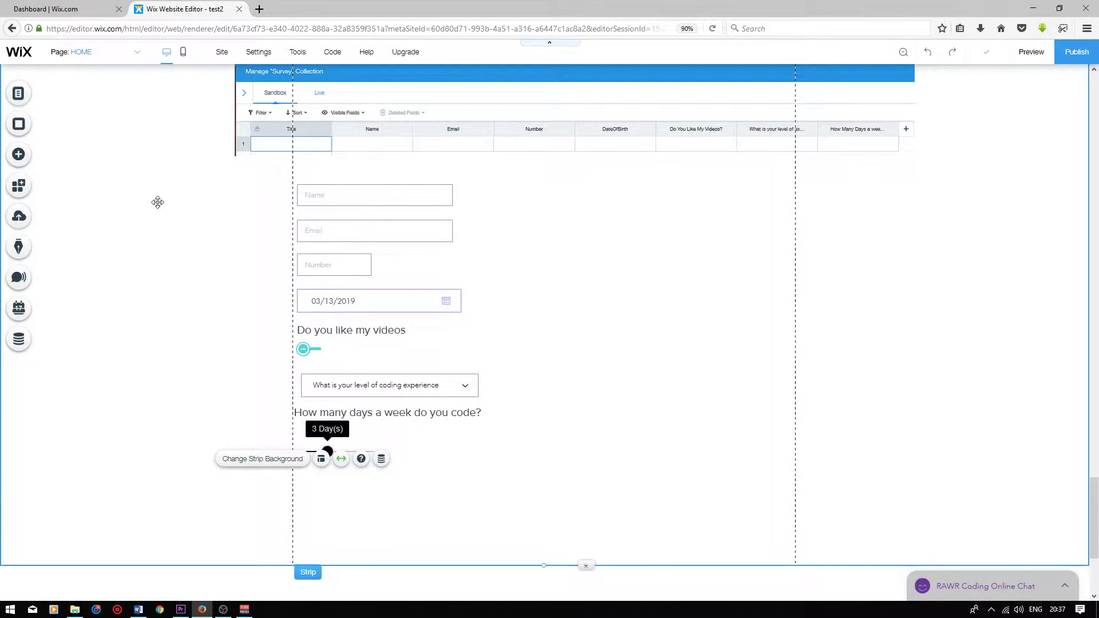
# Place a button below the days slider and label it Submit
pyautogui.click(22, 158)
pyautogui.click(57, 194)
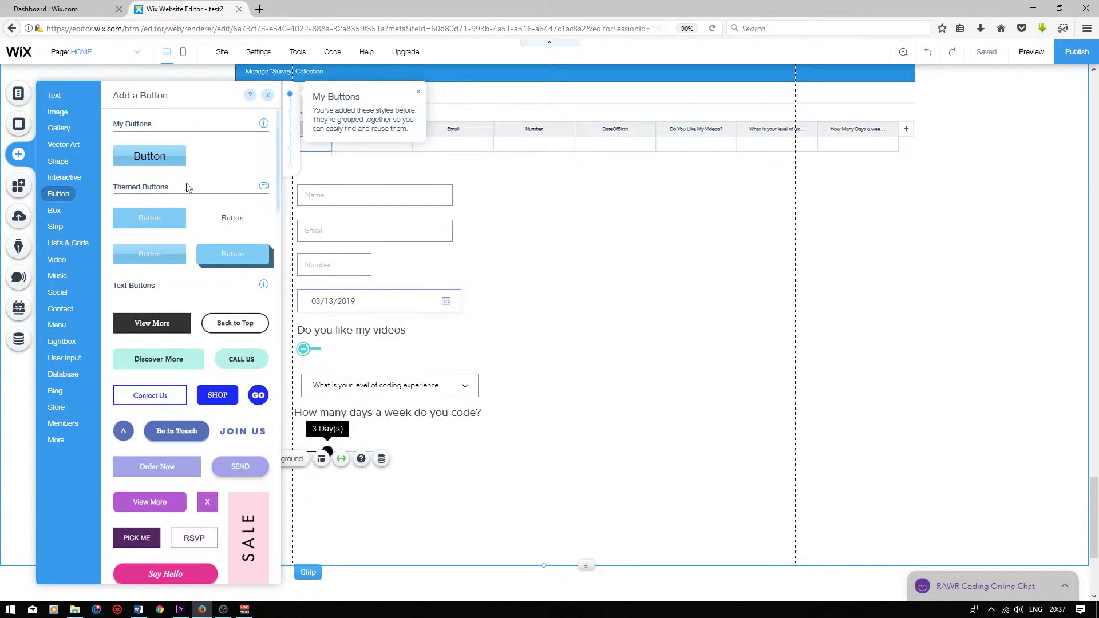
pyautogui.moveTo(144, 165); pyautogui.dragTo(476, 490)
pyautogui.click(472, 459)
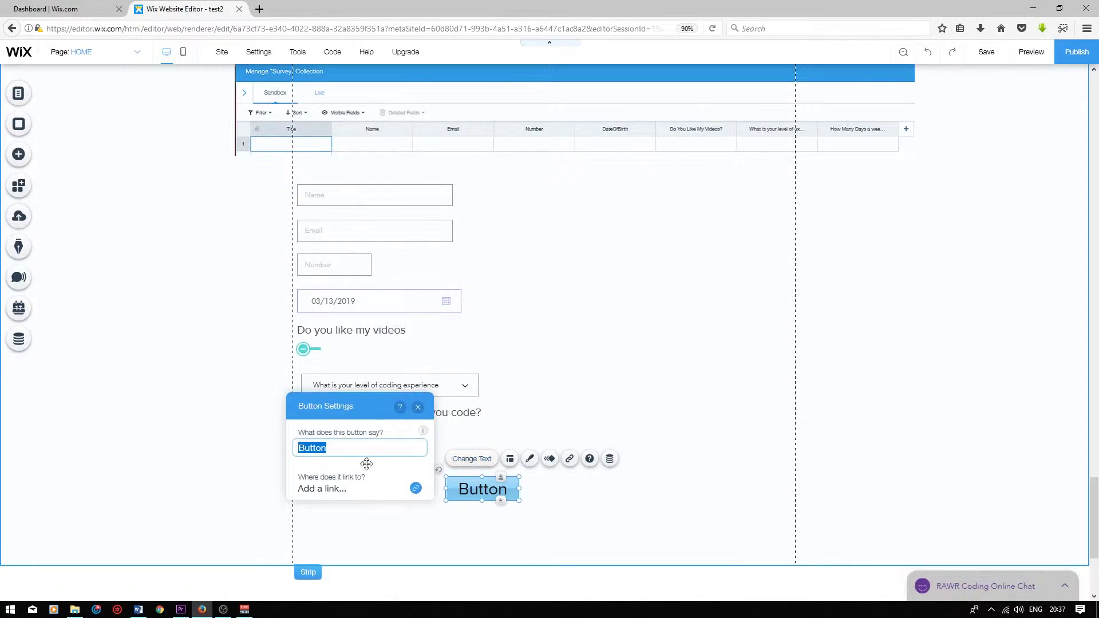
pyautogui.write('Submit')
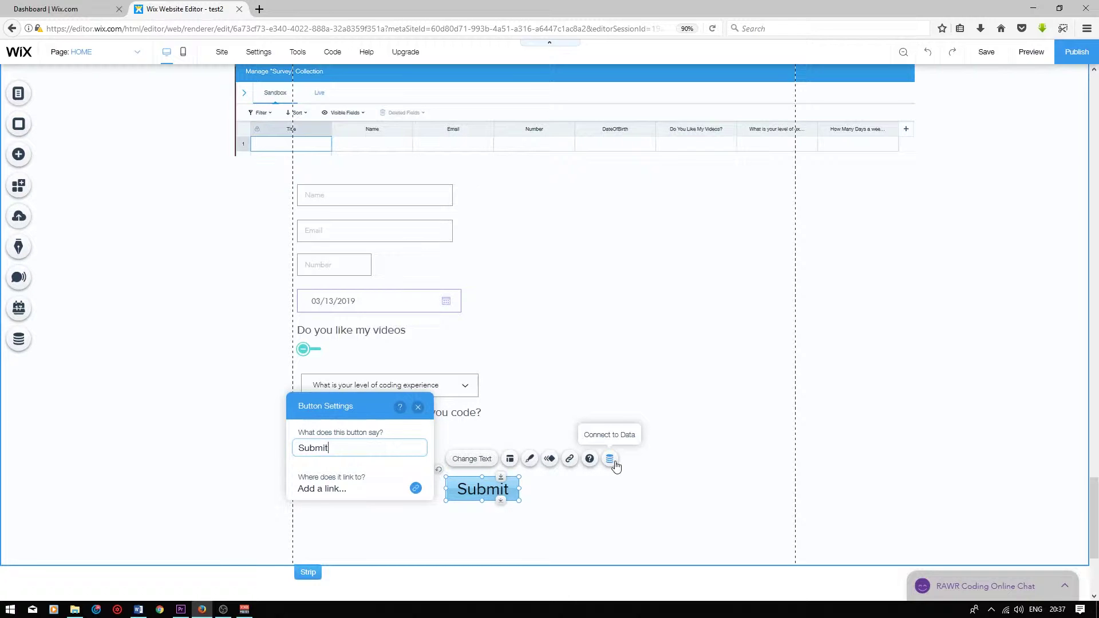
# Connect the button to the Survey dataset with its link set to Submit
pyautogui.click(610, 460)
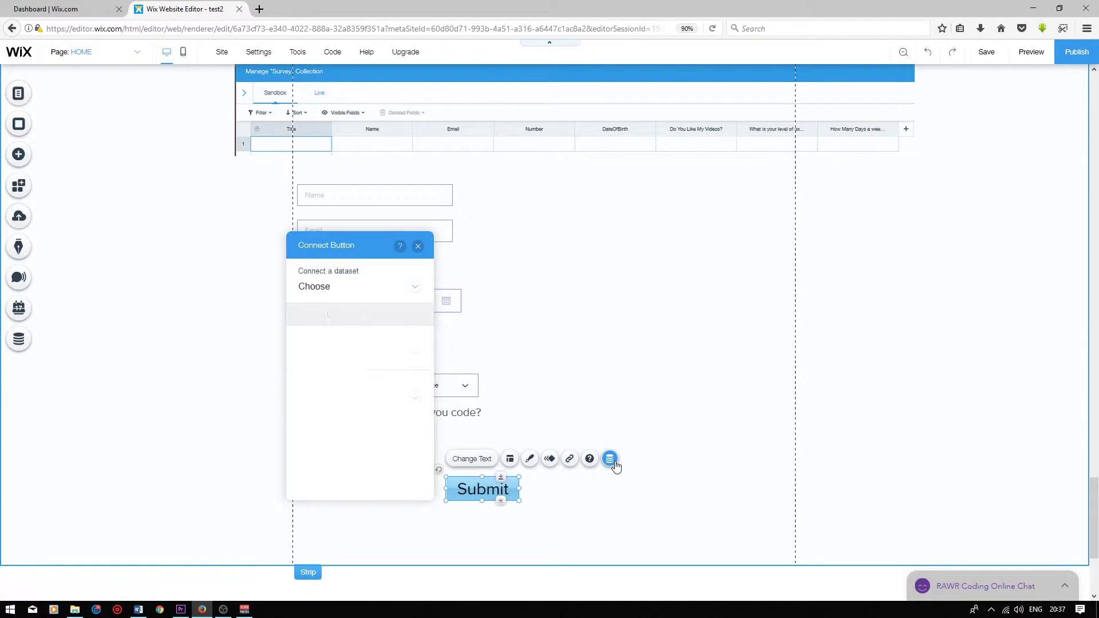
pyautogui.click(405, 286)
pyautogui.click(370, 307)
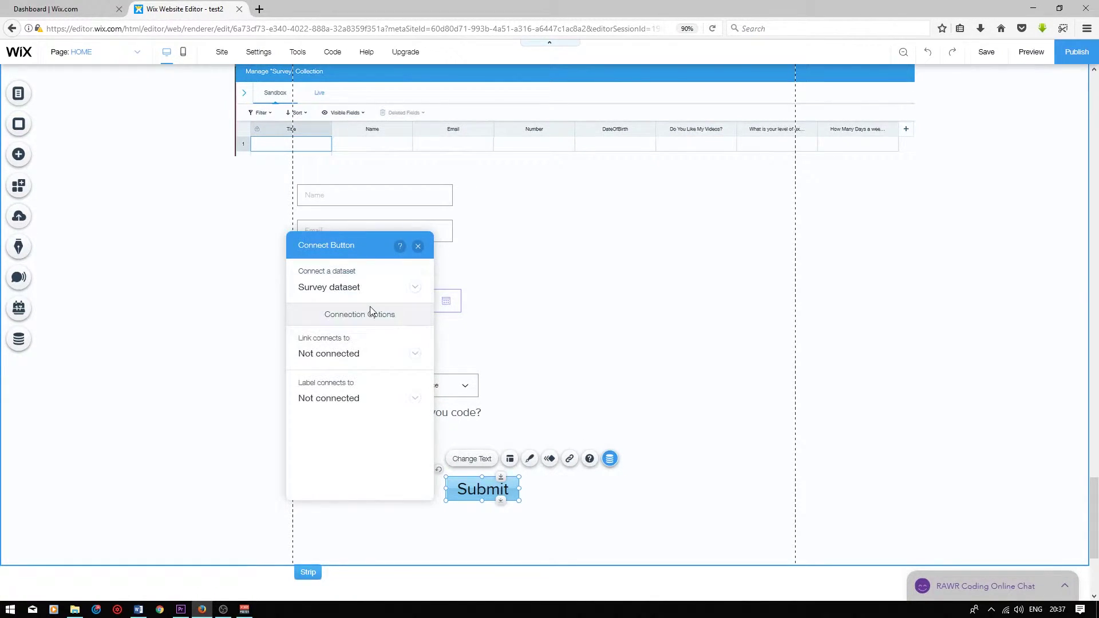
pyautogui.click(366, 354)
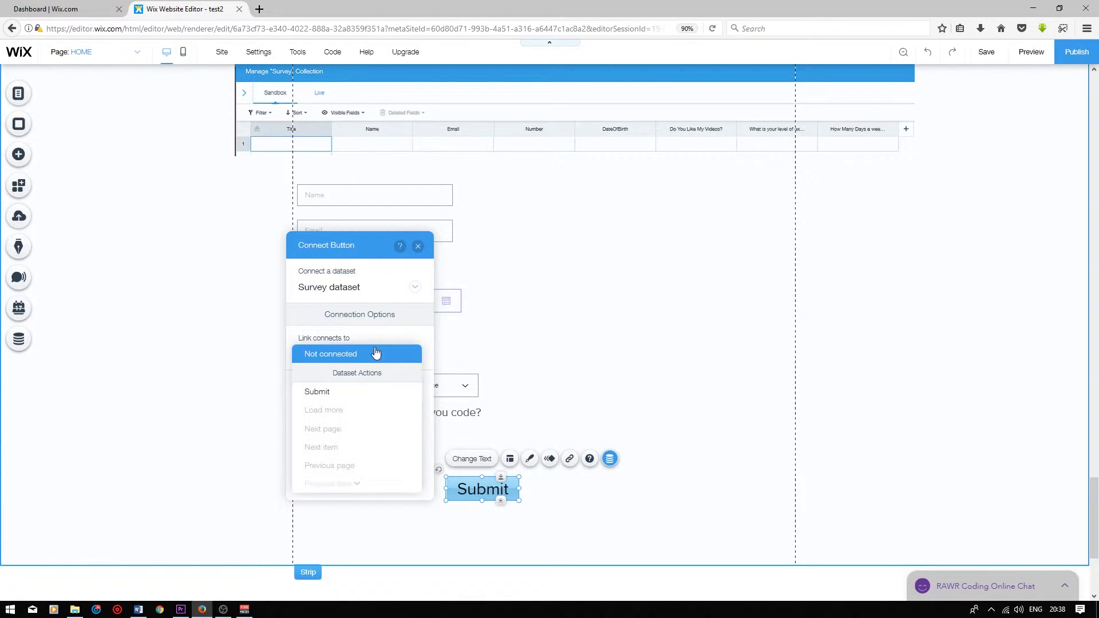
pyautogui.click(368, 394)
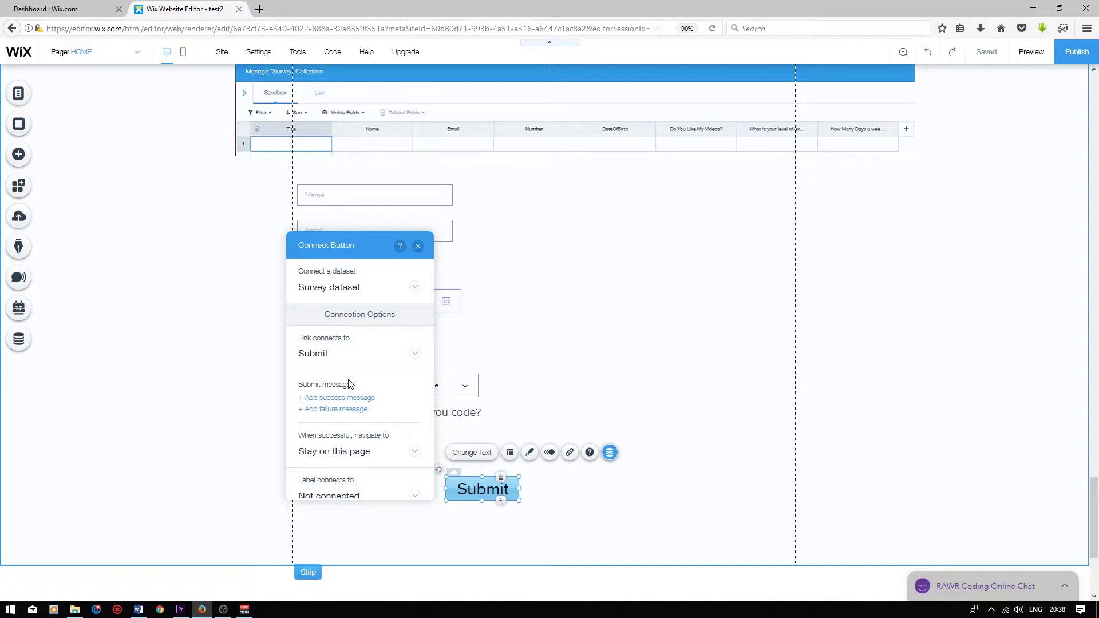
pyautogui.scroll(-1, 411, 442)
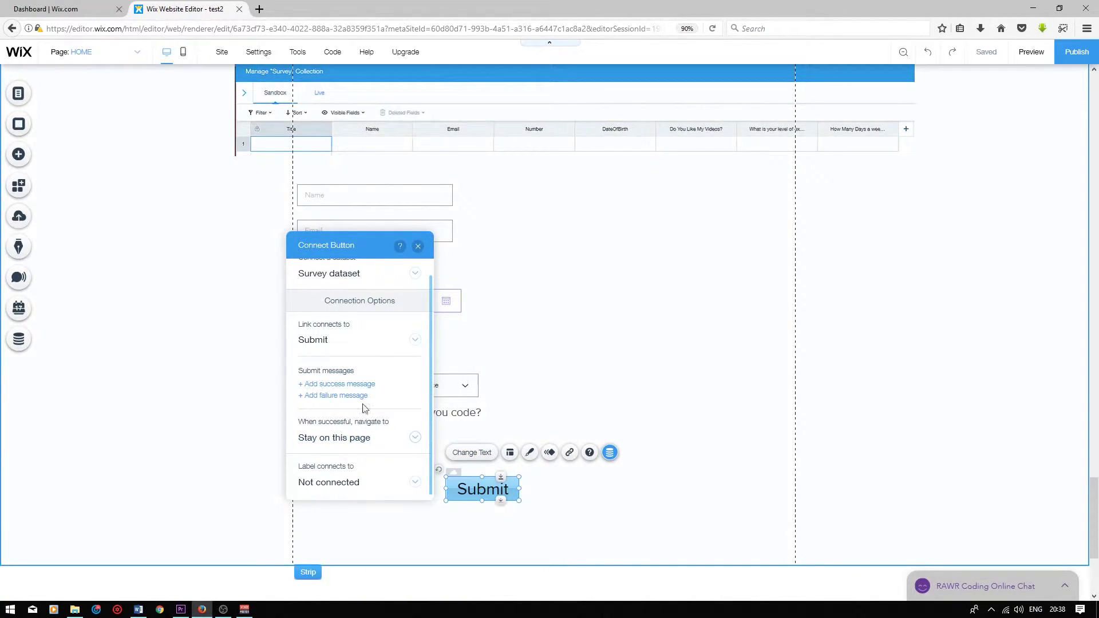
pyautogui.scroll(1, 381, 402)
# Publish the site and fill in the live form's name, email, phone number and date fields
pyautogui.click(573, 323)
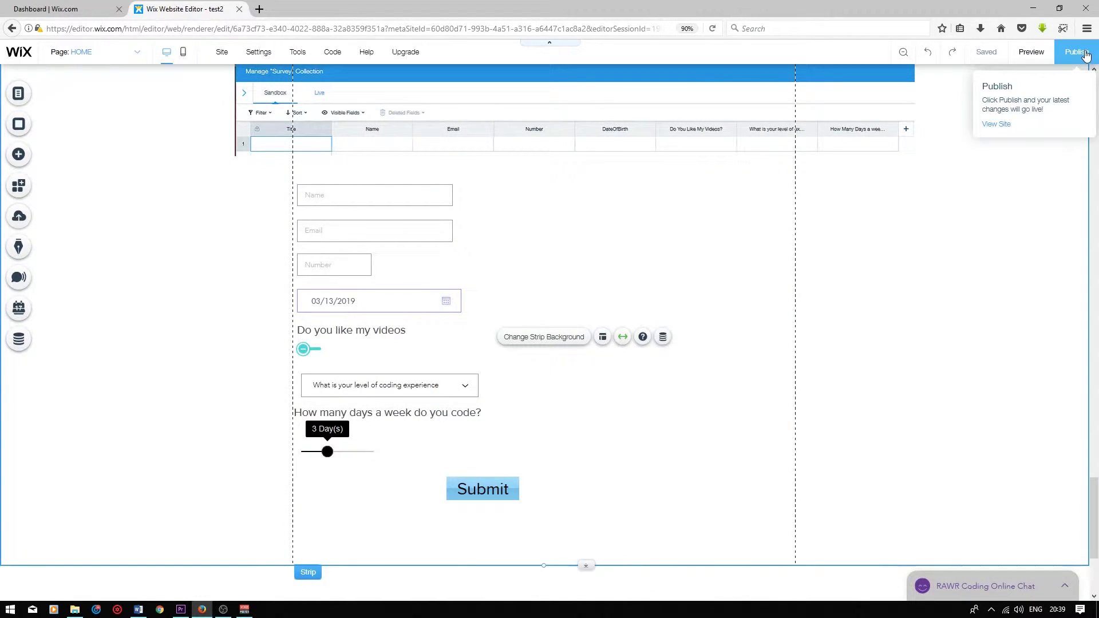
pyautogui.click(996, 124)
pyautogui.click(335, 196)
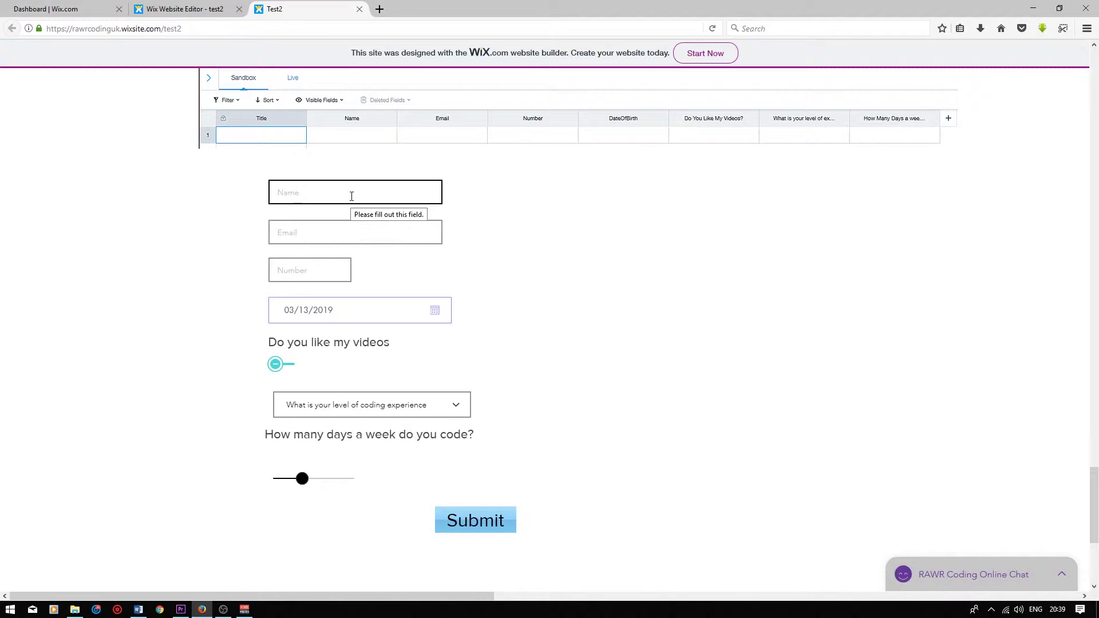
pyautogui.press('Tab')
pyautogui.press('Tab')
pyautogui.click(426, 319)
# Answer Yes, pick Intermediate, set days to maximum, submit, then return to the editor
pyautogui.click(279, 368)
pyautogui.click(361, 404)
pyautogui.click(363, 441)
pyautogui.moveTo(301, 479); pyautogui.dragTo(348, 479)
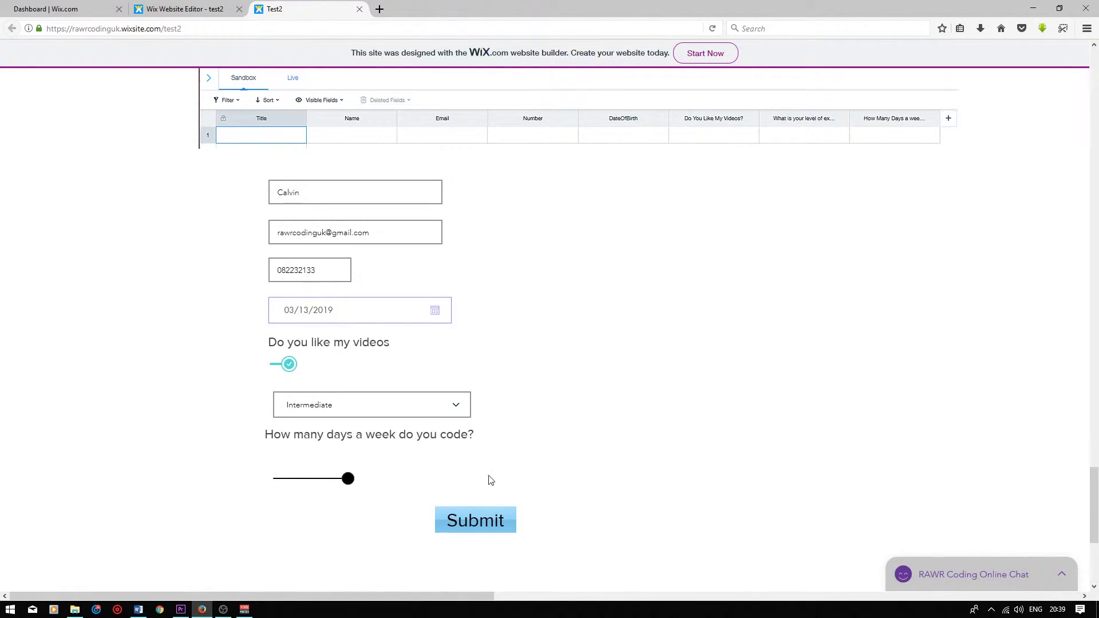
pyautogui.click(502, 528)
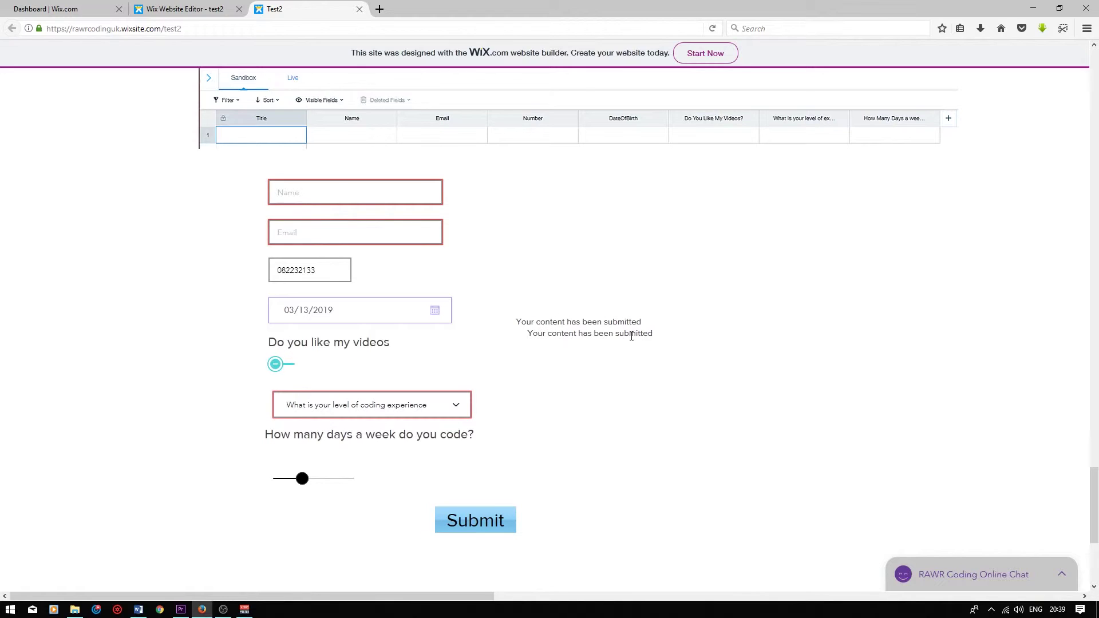
pyautogui.click(214, 15)
pyautogui.click(721, 217)
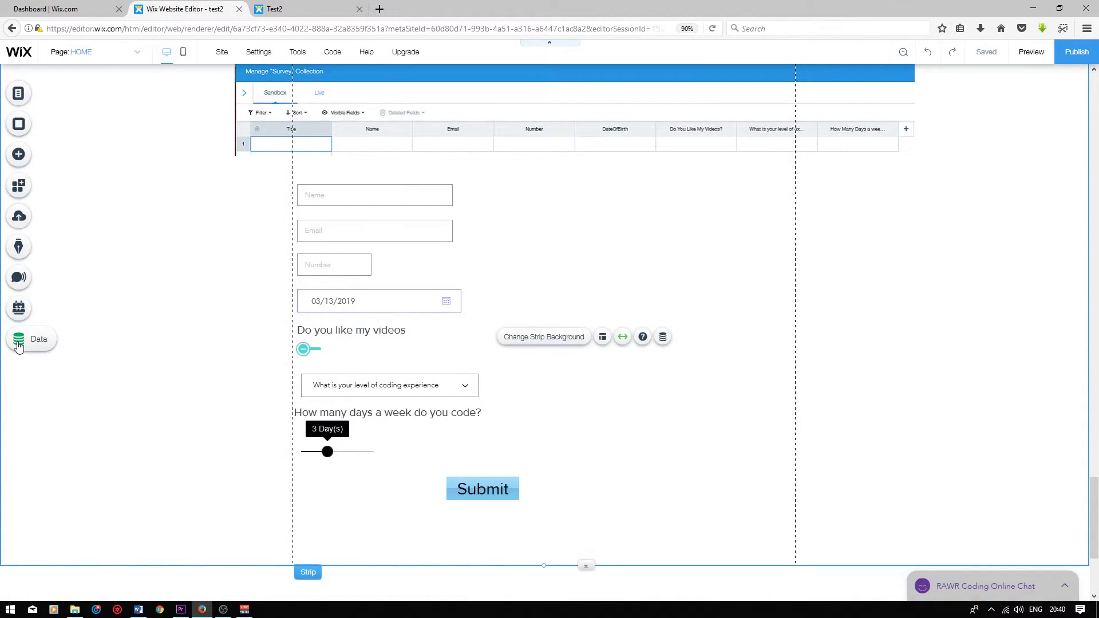
# Check the Survey collection's Live data for the test entry (Intermediate, 7 days), then close it
pyautogui.click(18, 342)
pyautogui.click(177, 130)
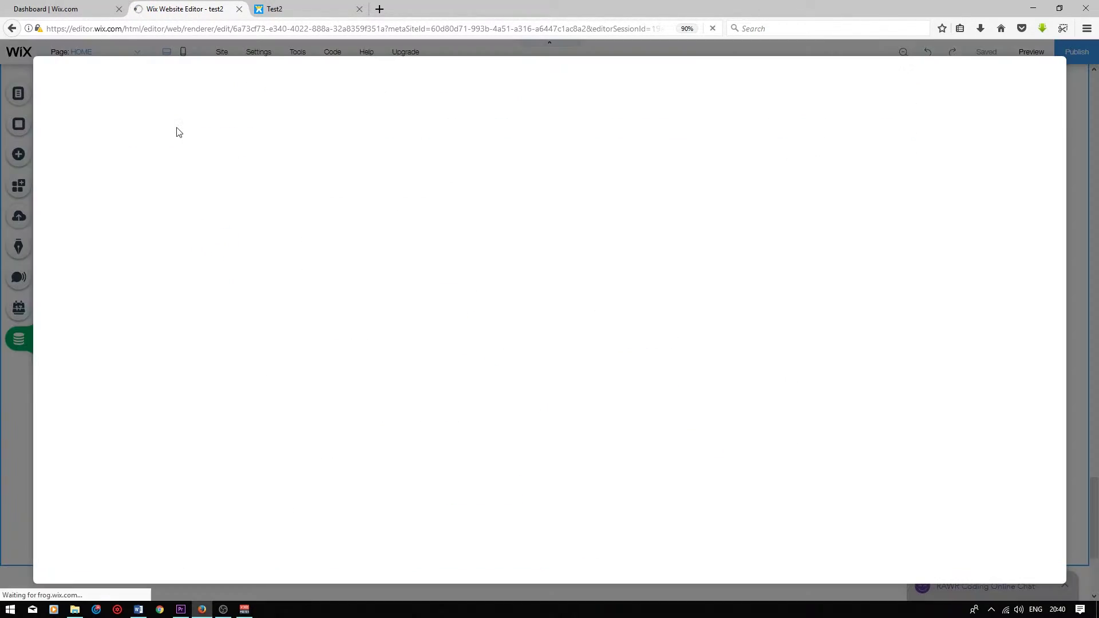
pyautogui.click(116, 98)
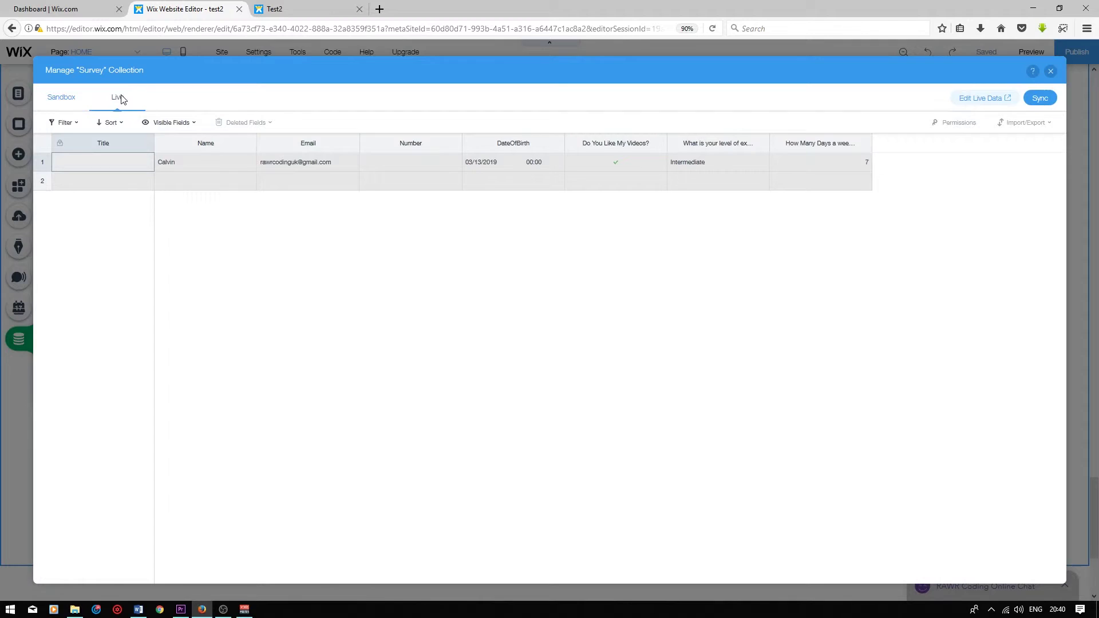
pyautogui.click(849, 181)
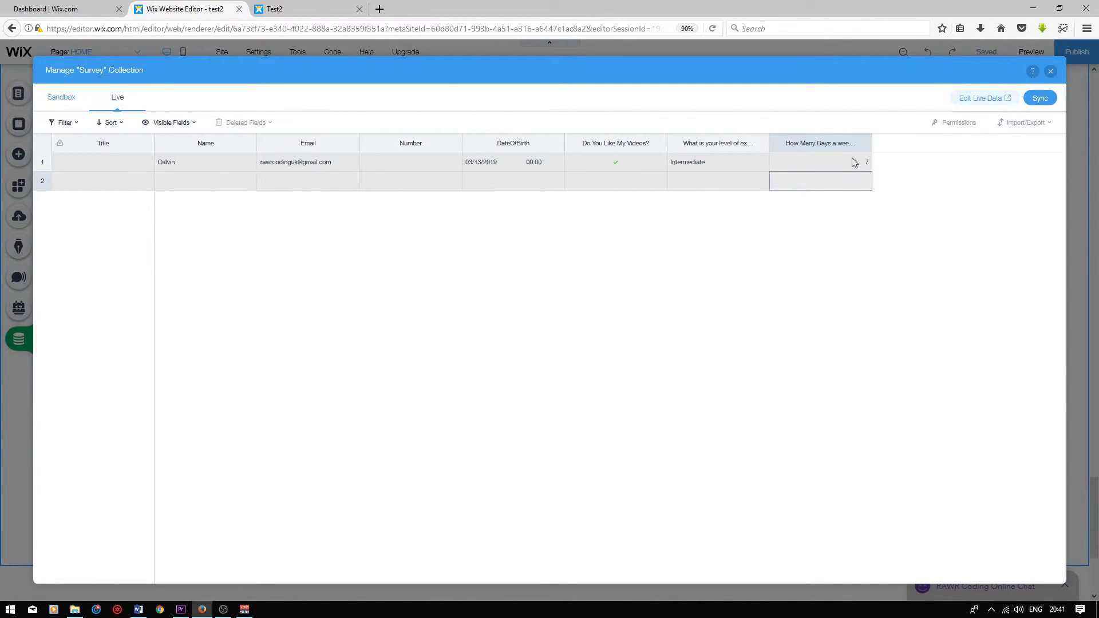
pyautogui.click(855, 162)
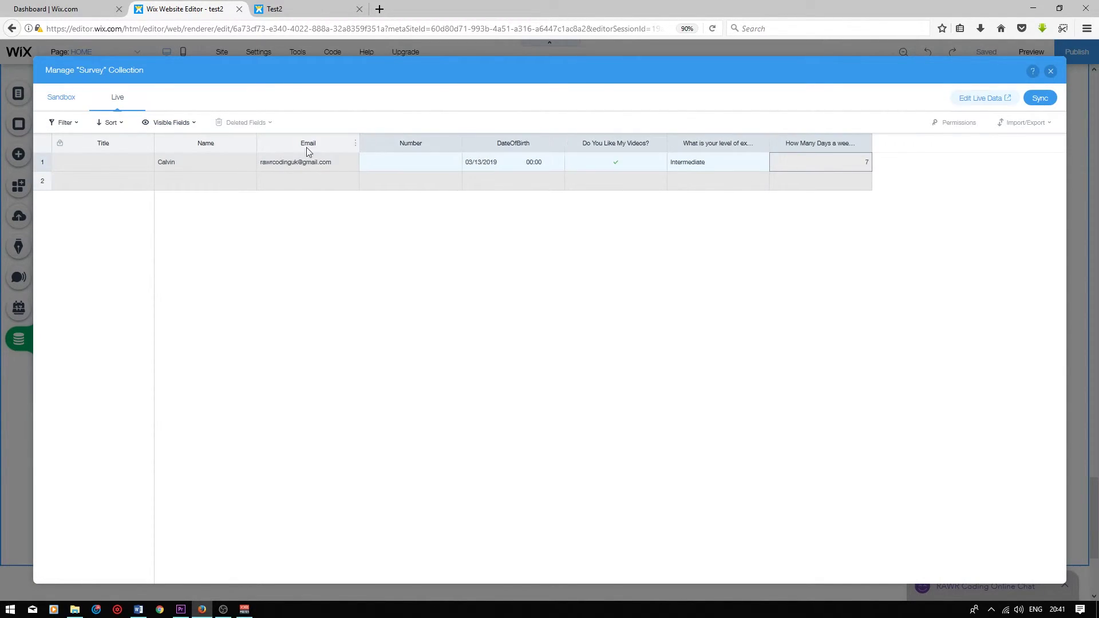
pyautogui.click(239, 166)
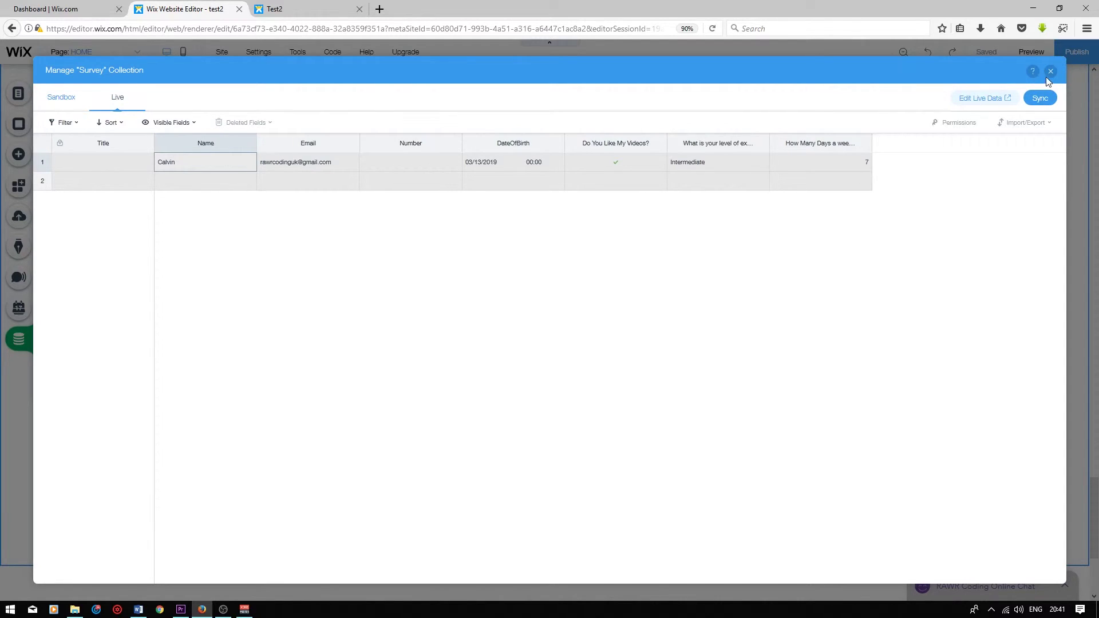
pyautogui.click(1051, 71)
pyautogui.click(697, 302)
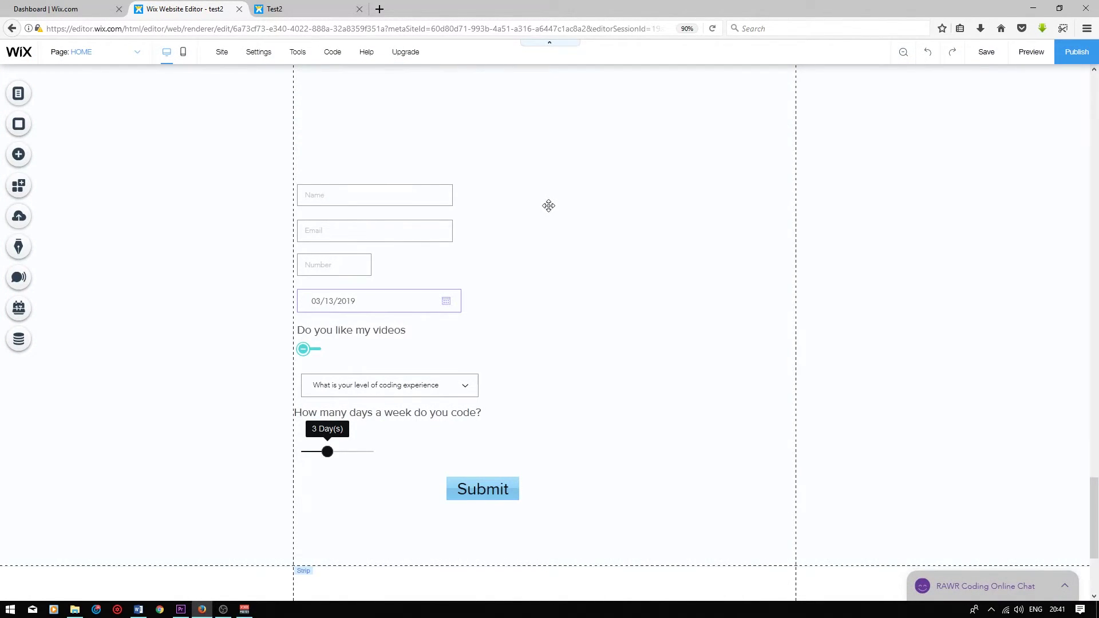